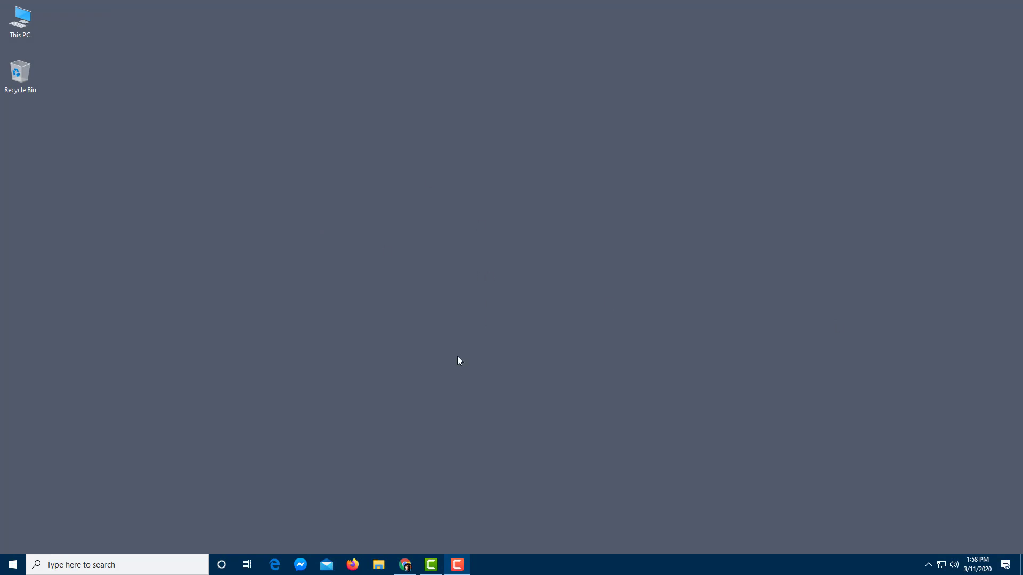
# Open File Explorer from the taskbar, close it, relaunch it from Start, then minimize it
pyautogui.click(377, 567)
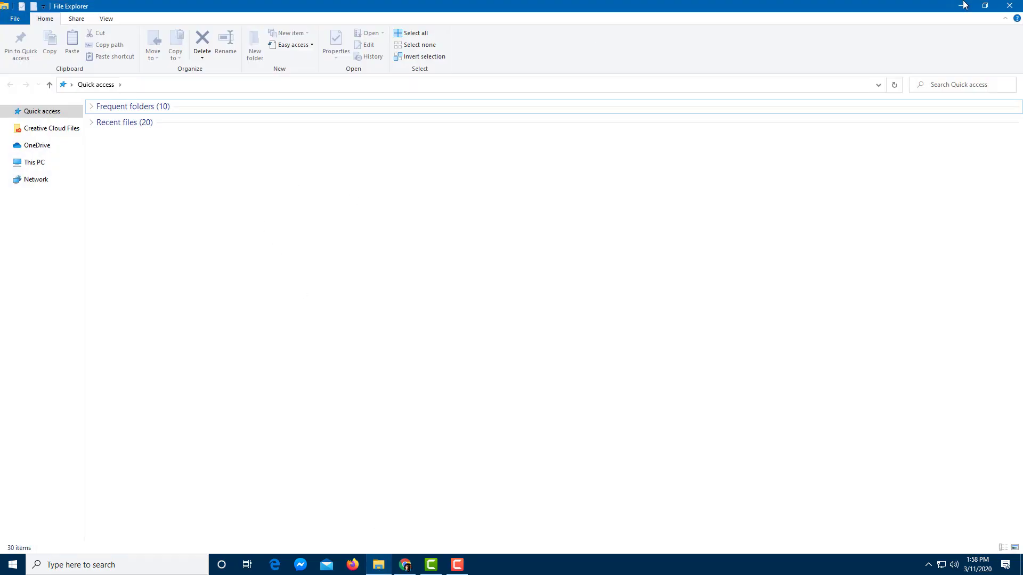
pyautogui.click(1009, 6)
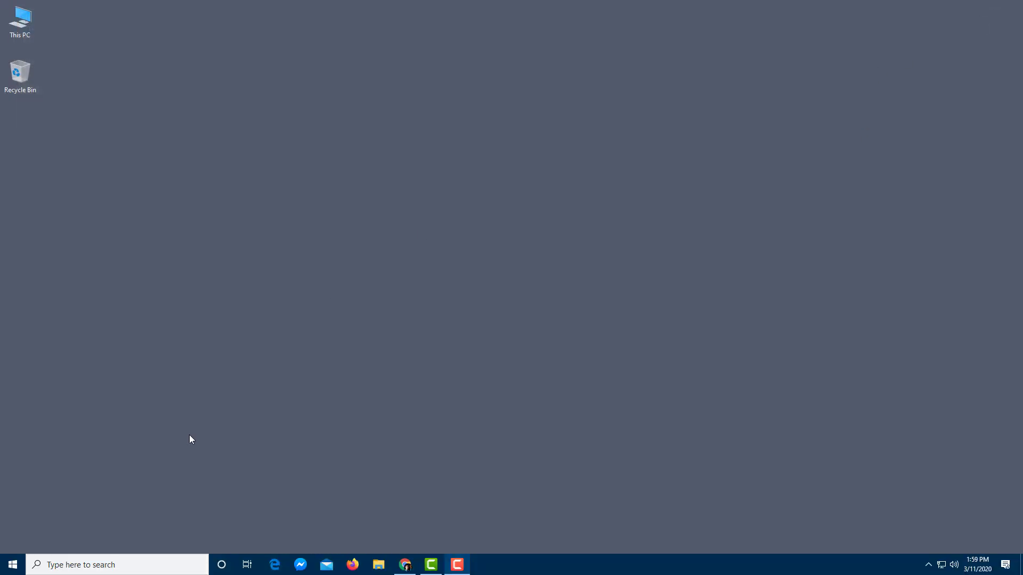
pyautogui.click(12, 564)
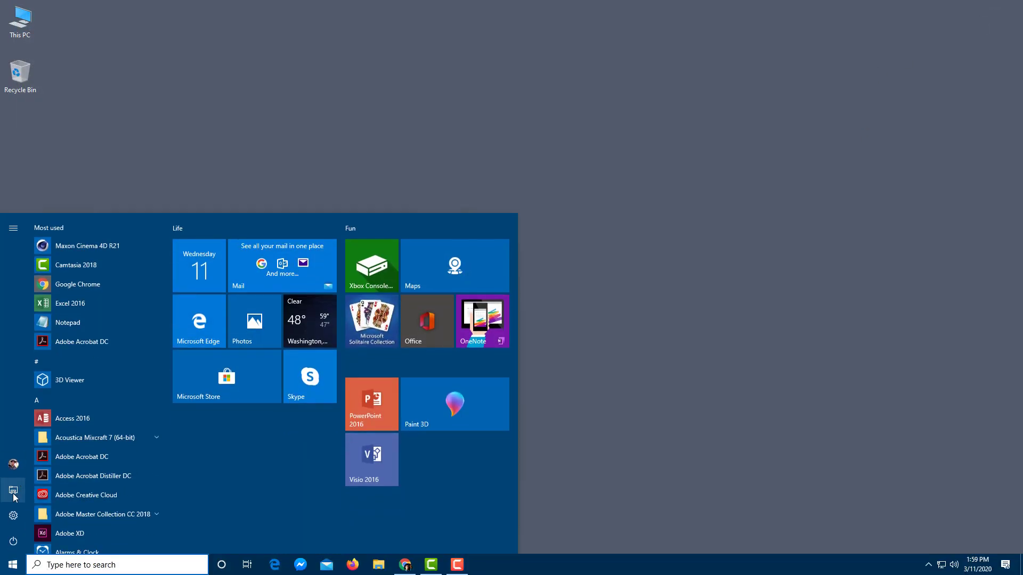
pyautogui.click(16, 493)
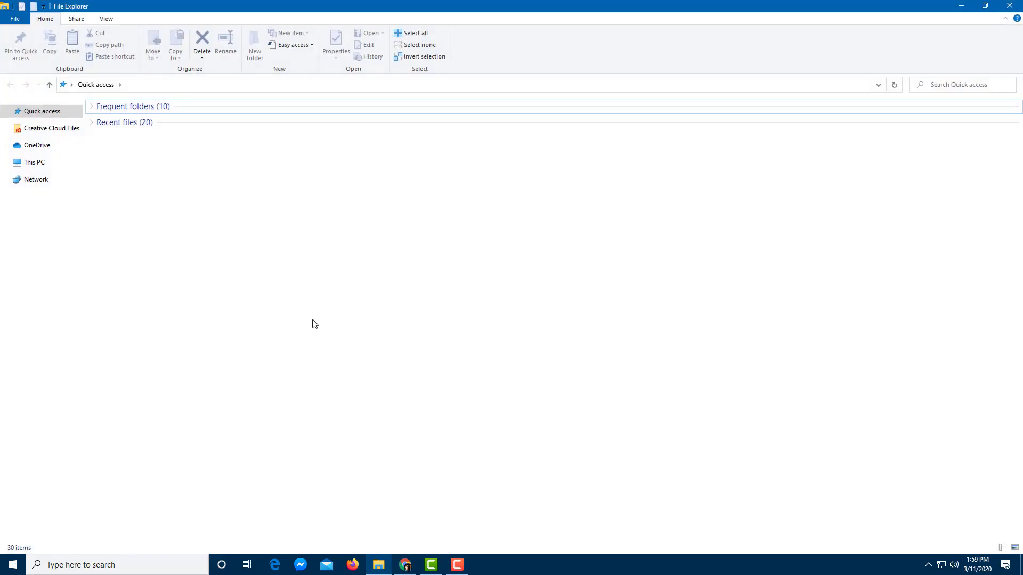
pyautogui.click(970, 5)
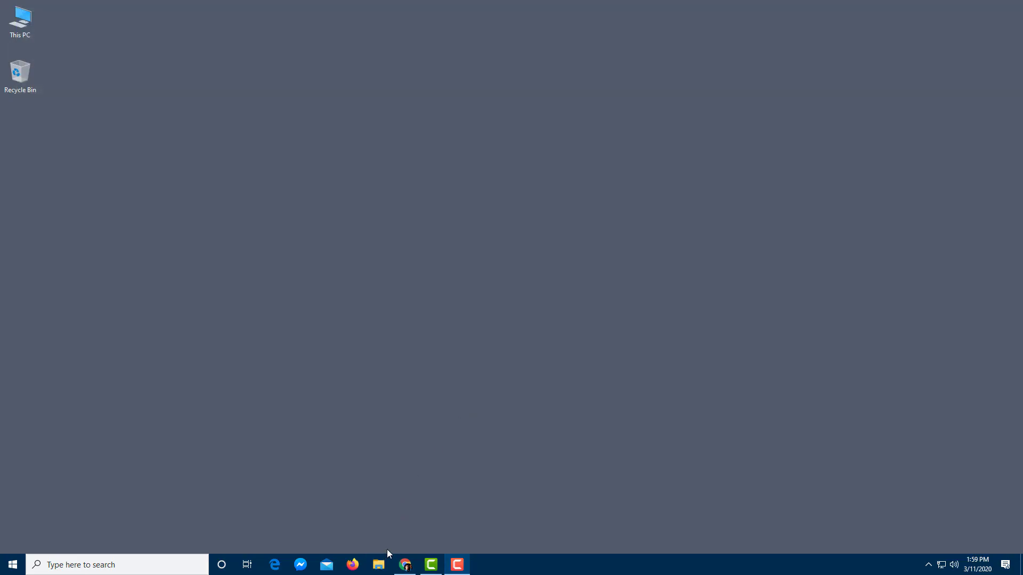
# Unpin File Explorer from the taskbar and relaunch it by searching 'file'
pyautogui.rightClick(371, 558)
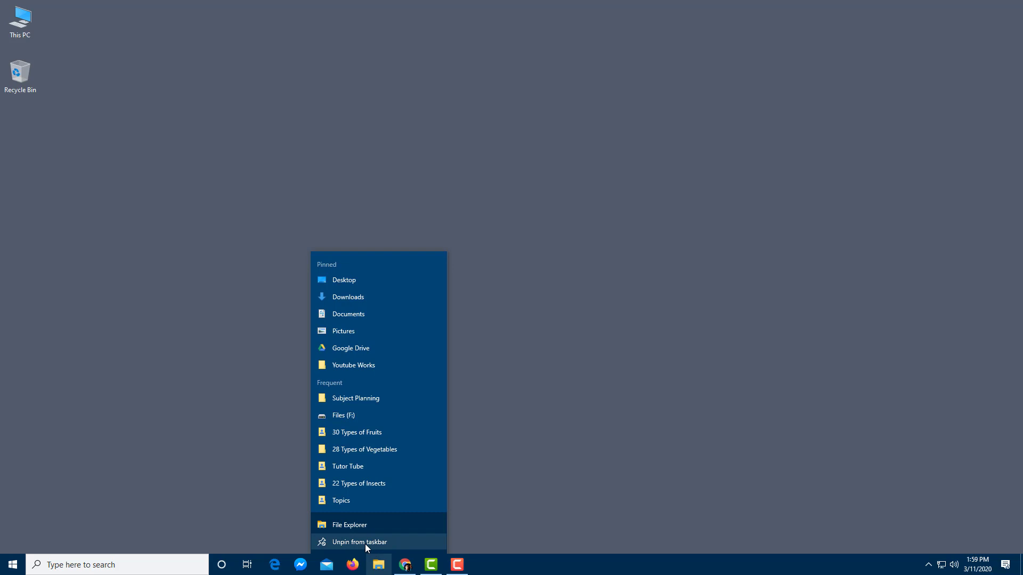
pyautogui.click(365, 543)
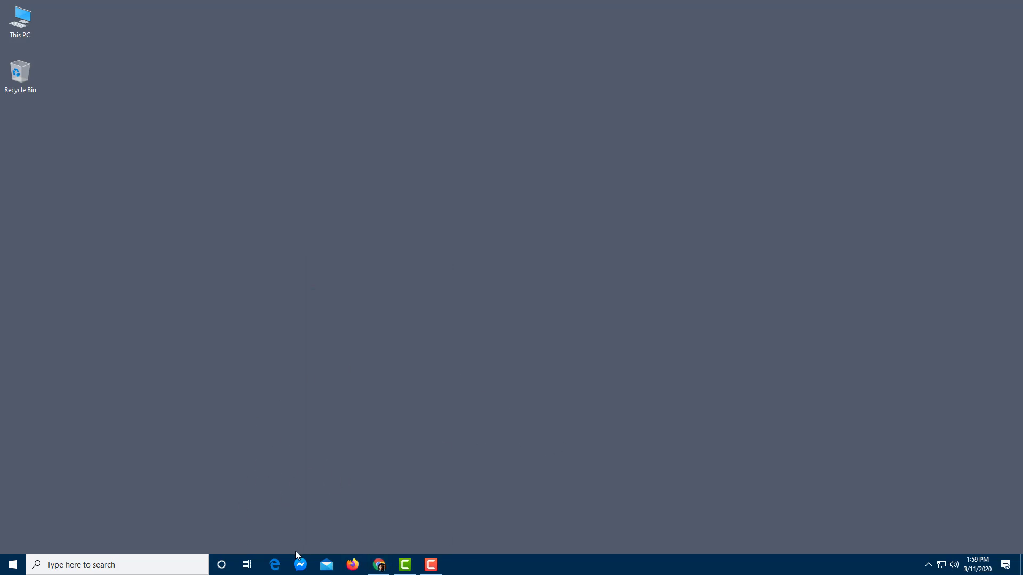
pyautogui.click(12, 564)
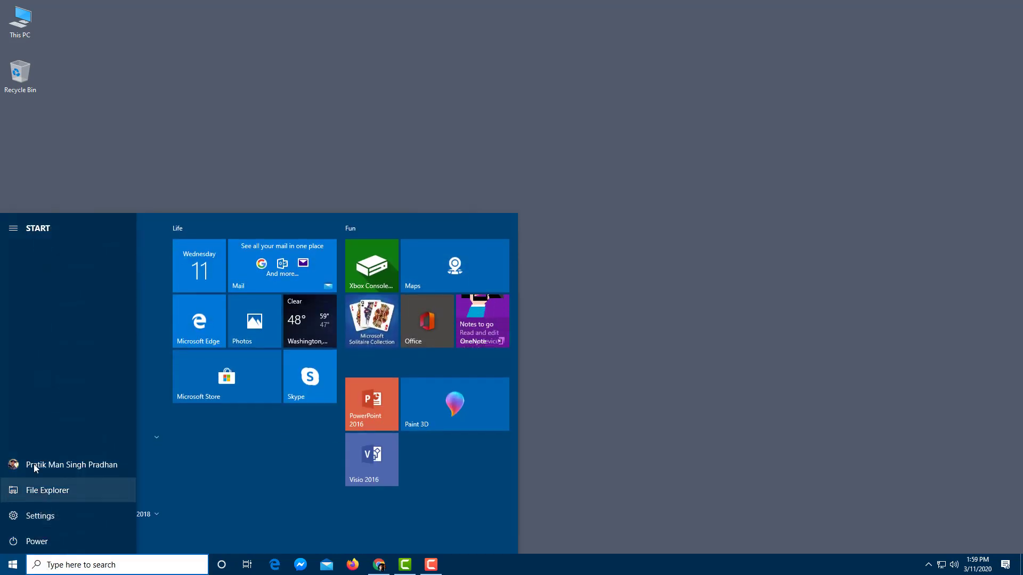
pyautogui.click(432, 87)
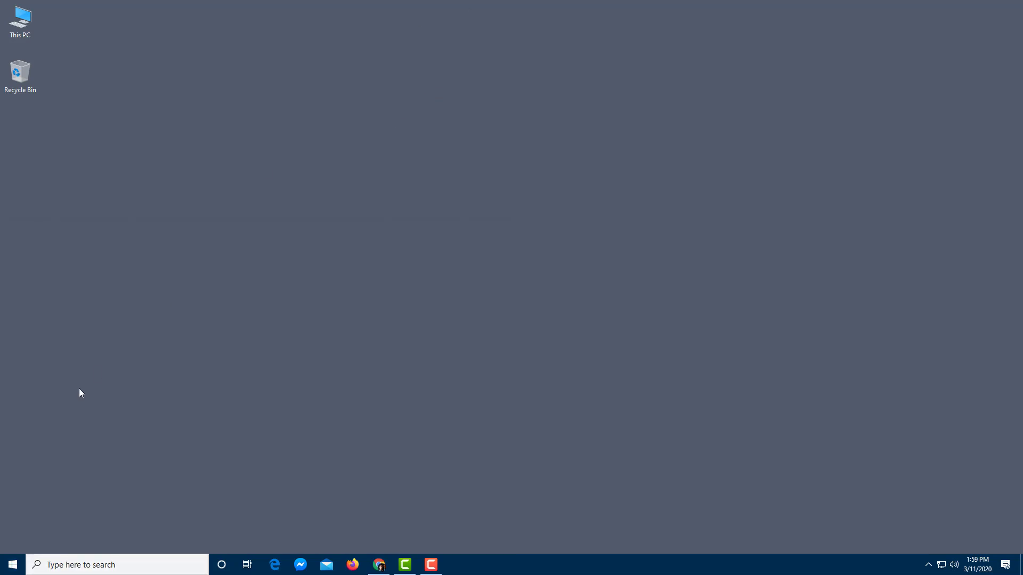
pyautogui.click(79, 569)
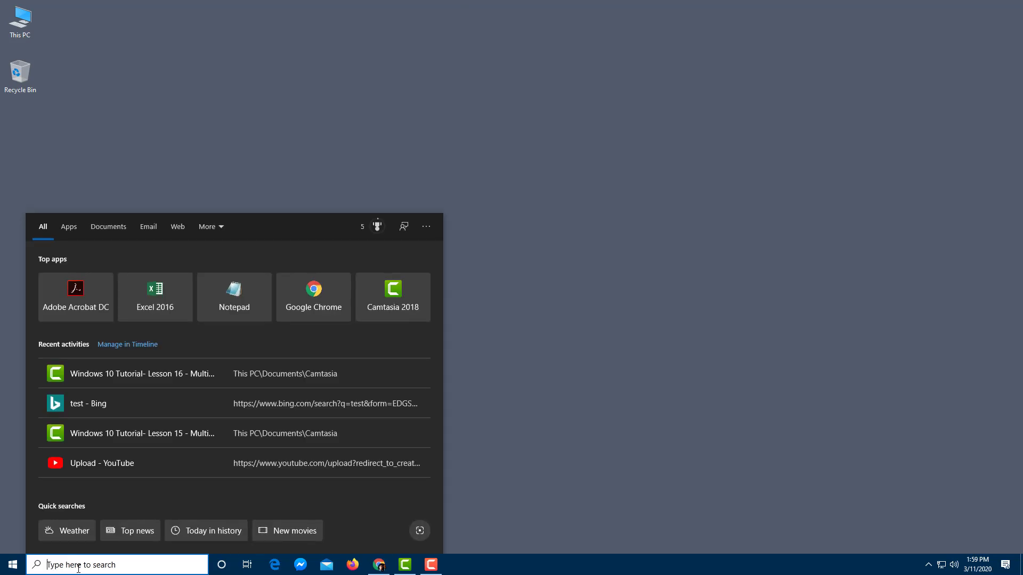
pyautogui.write('file')
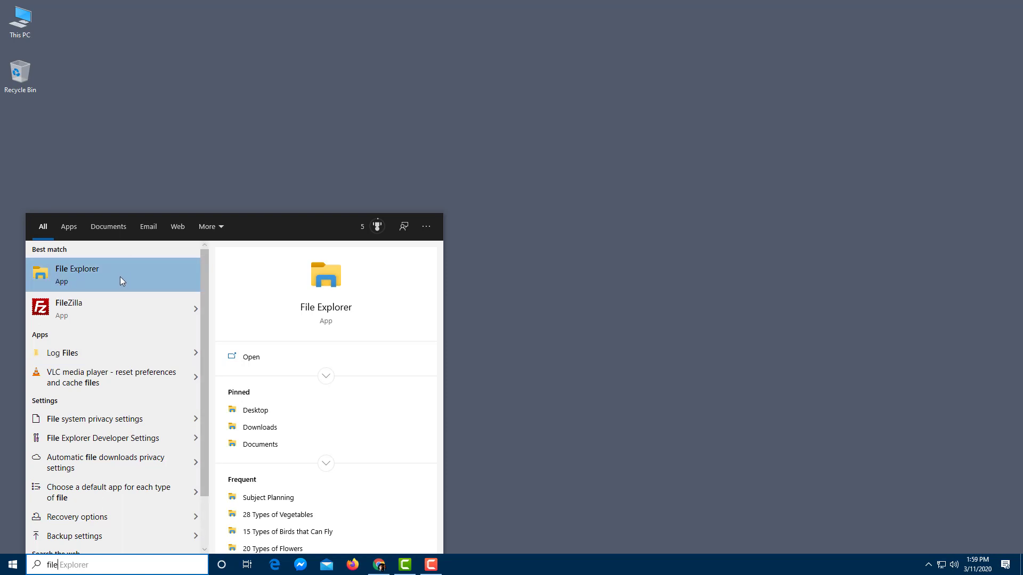
pyautogui.click(95, 277)
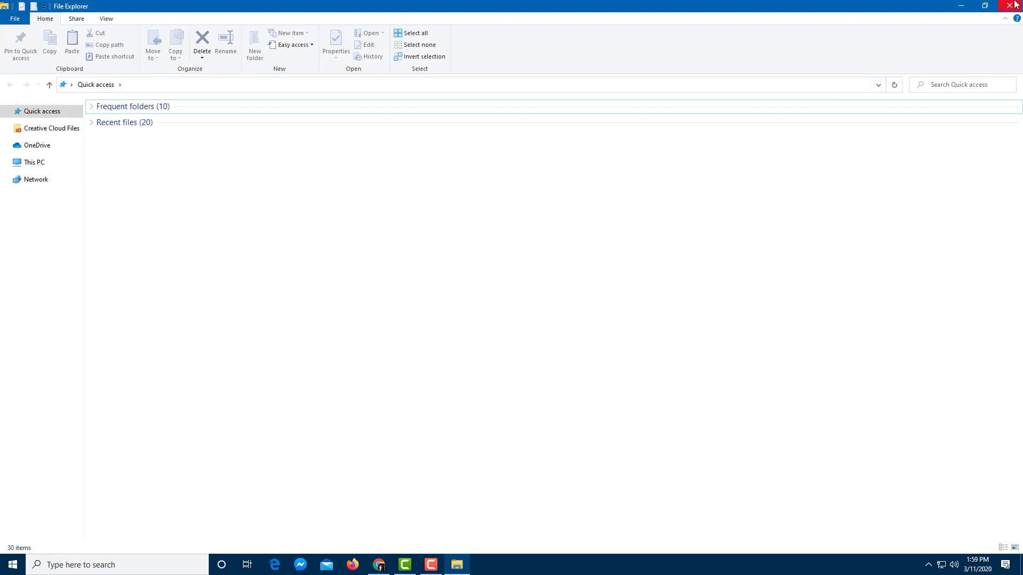
# Pin File Explorer to the taskbar, close its window, and move its icon beside Edge
pyautogui.rightClick(457, 572)
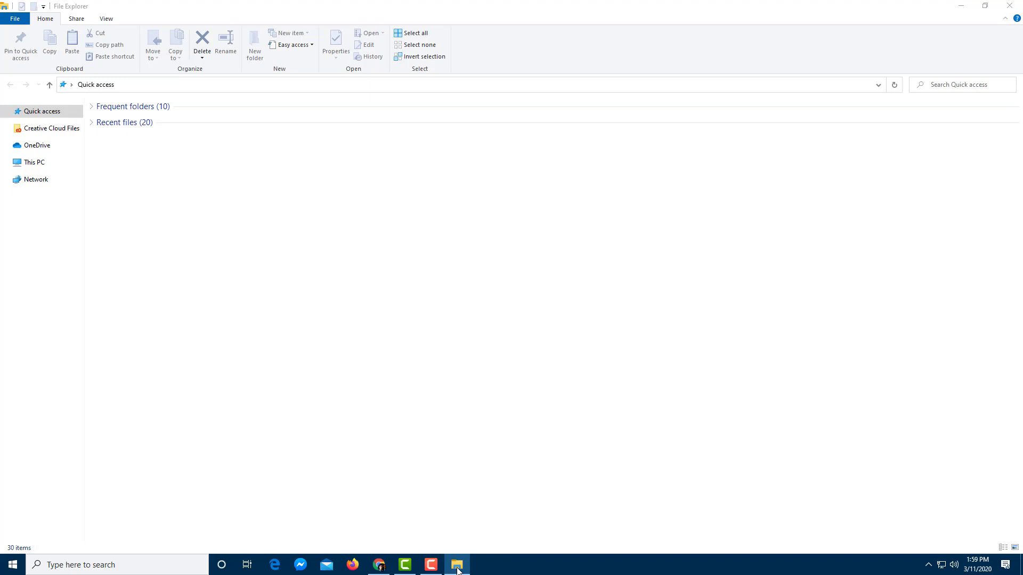
pyautogui.click(445, 528)
pyautogui.click(994, 11)
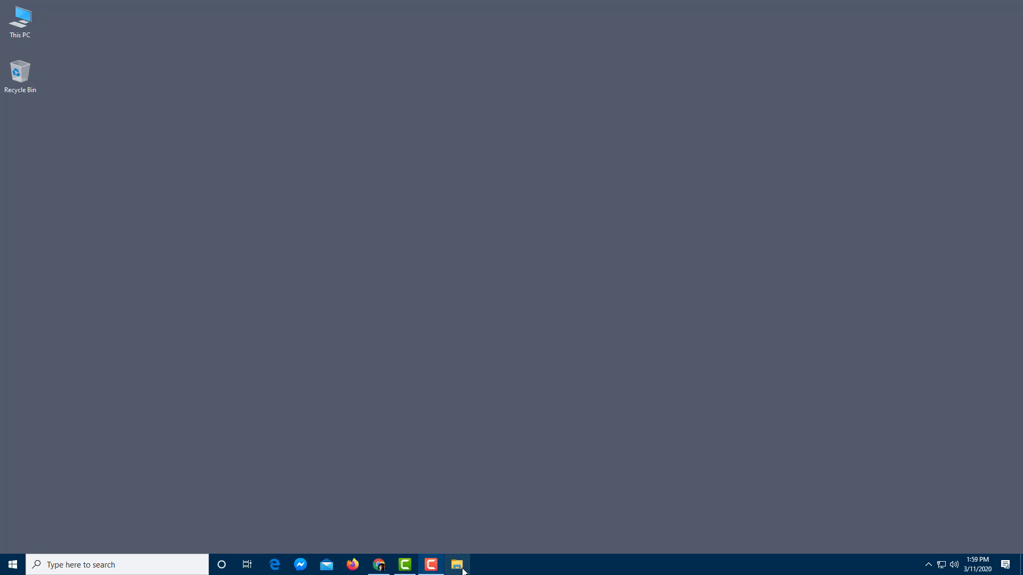
pyautogui.moveTo(463, 571); pyautogui.dragTo(277, 573)
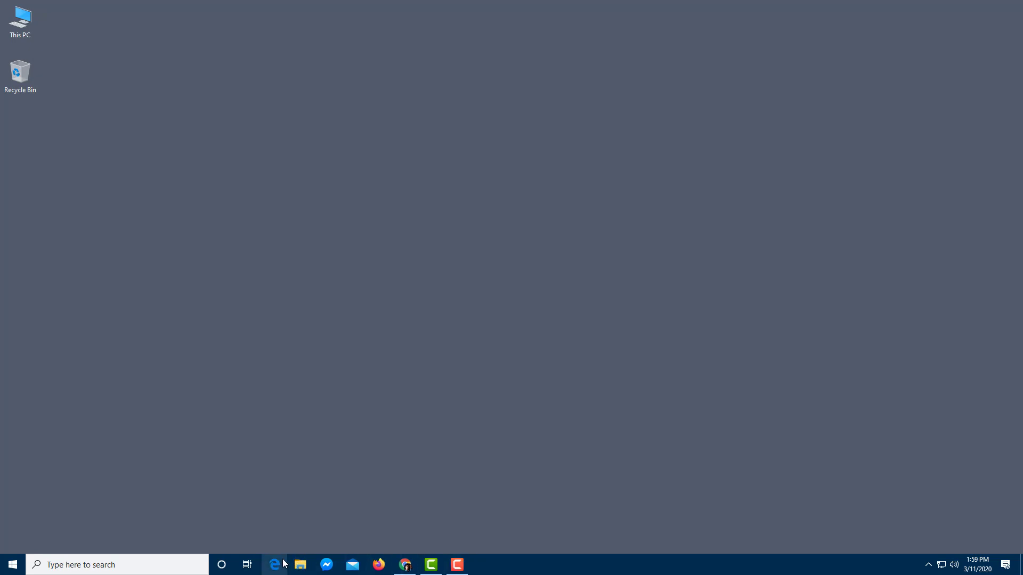
# Go to Settings > Personalization > Start > Choose which folders appear on Start
pyautogui.click(13, 569)
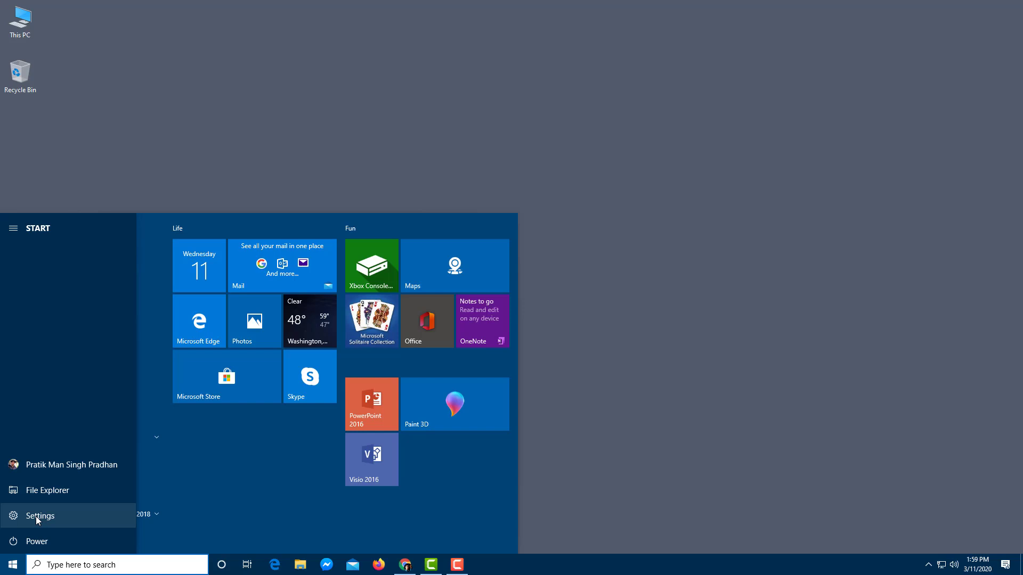
pyautogui.click(36, 516)
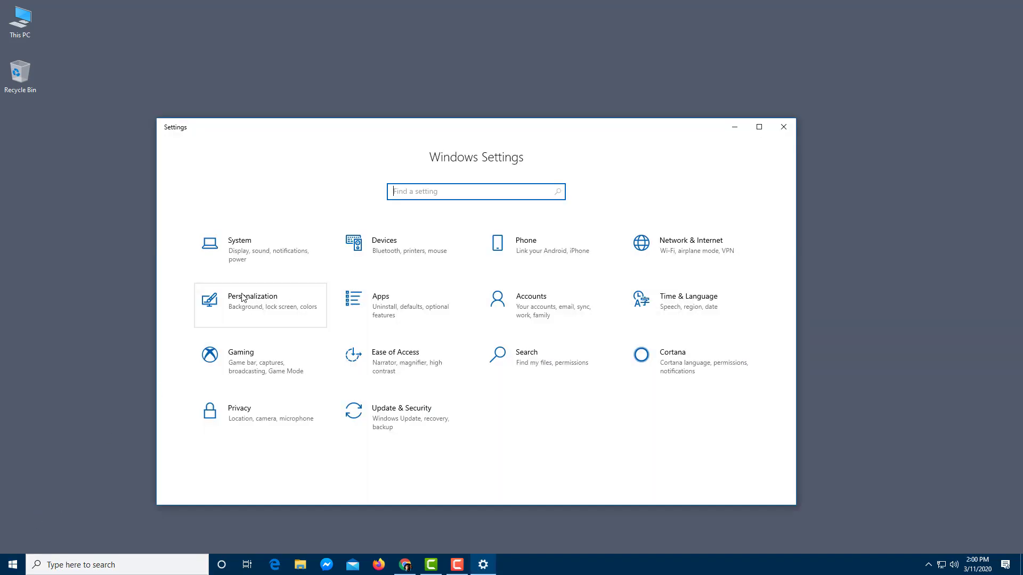
pyautogui.click(253, 299)
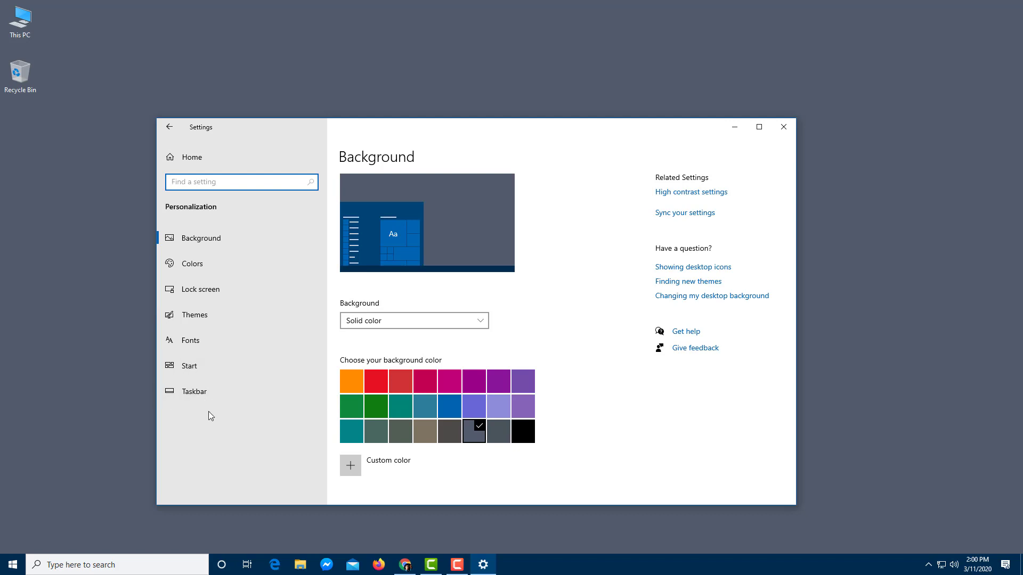
pyautogui.click(216, 366)
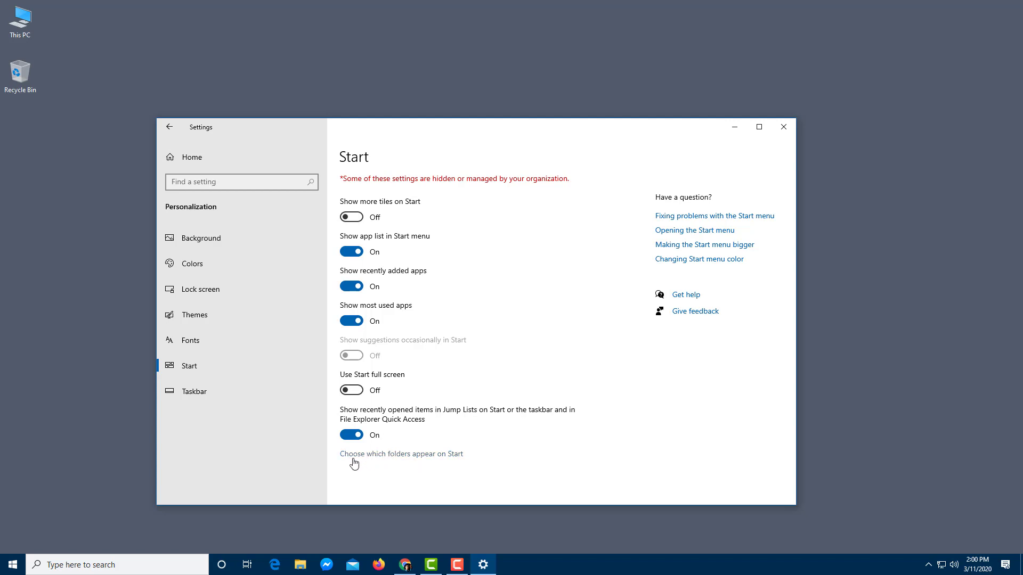
pyautogui.click(418, 456)
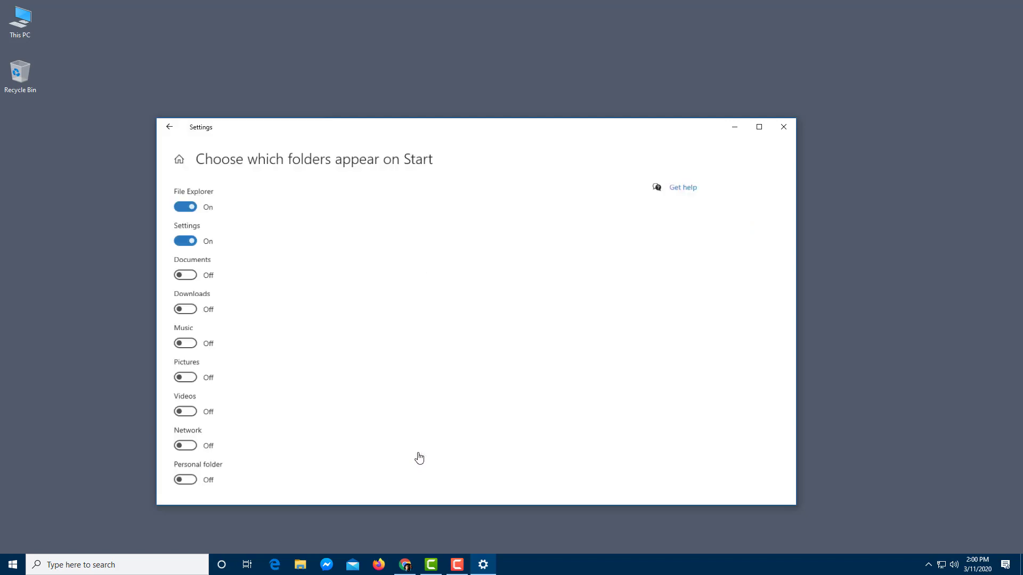
# Toggle File Explorer off and back on, close Settings, and bring up Start
pyautogui.click(185, 207)
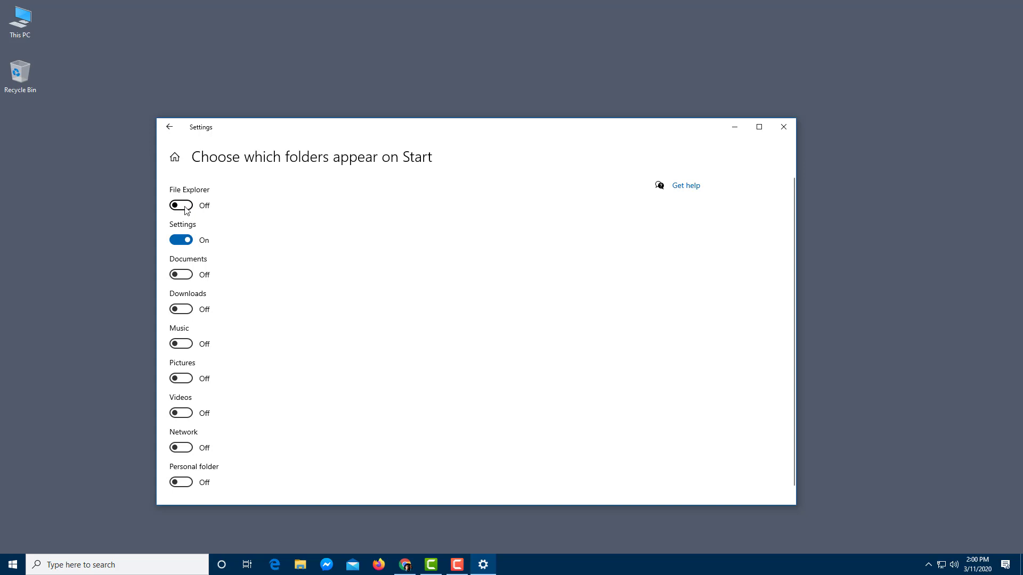
pyautogui.click(185, 208)
pyautogui.press('super')
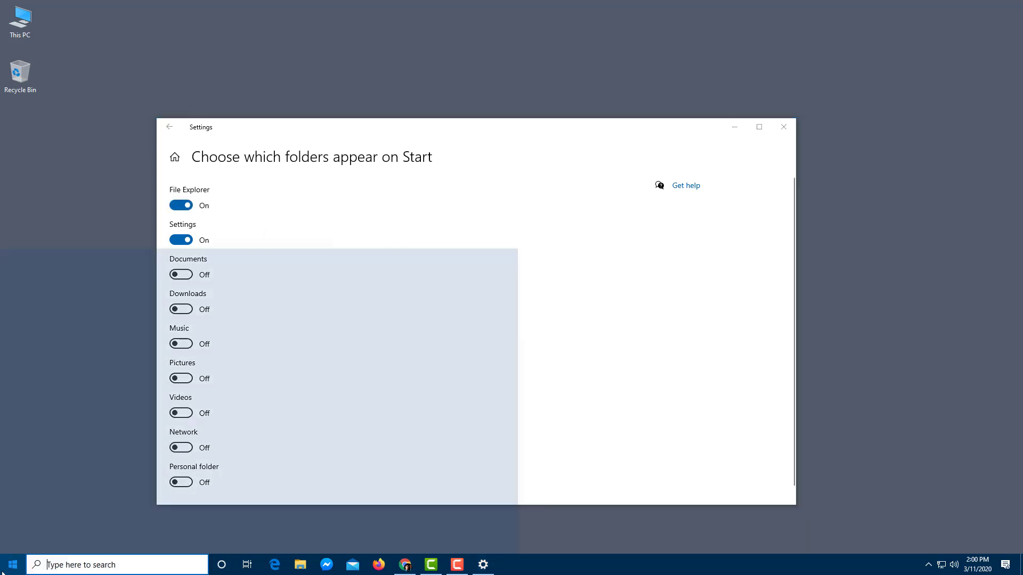
pyautogui.click(783, 127)
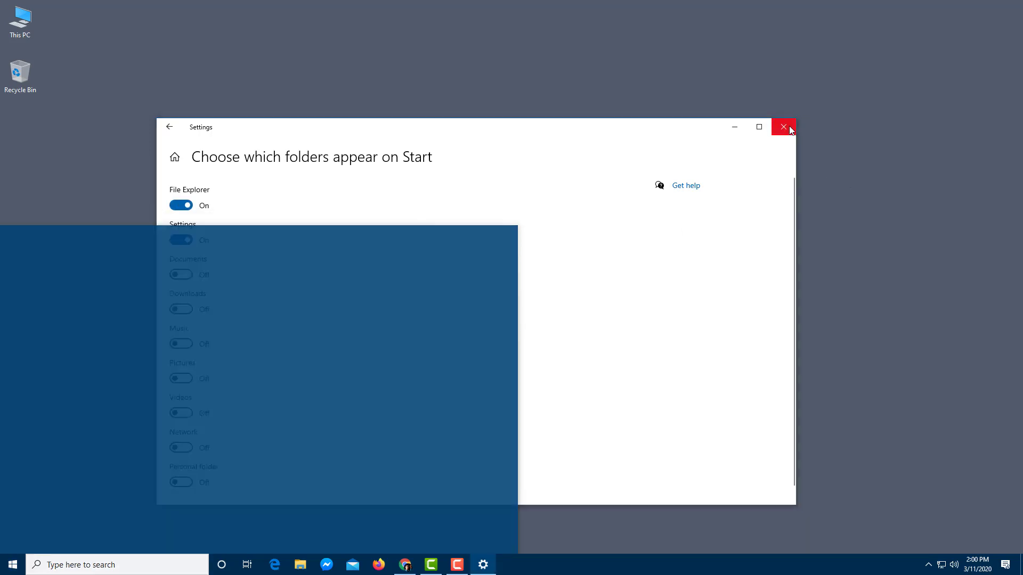
pyautogui.click(783, 127)
pyautogui.click(13, 564)
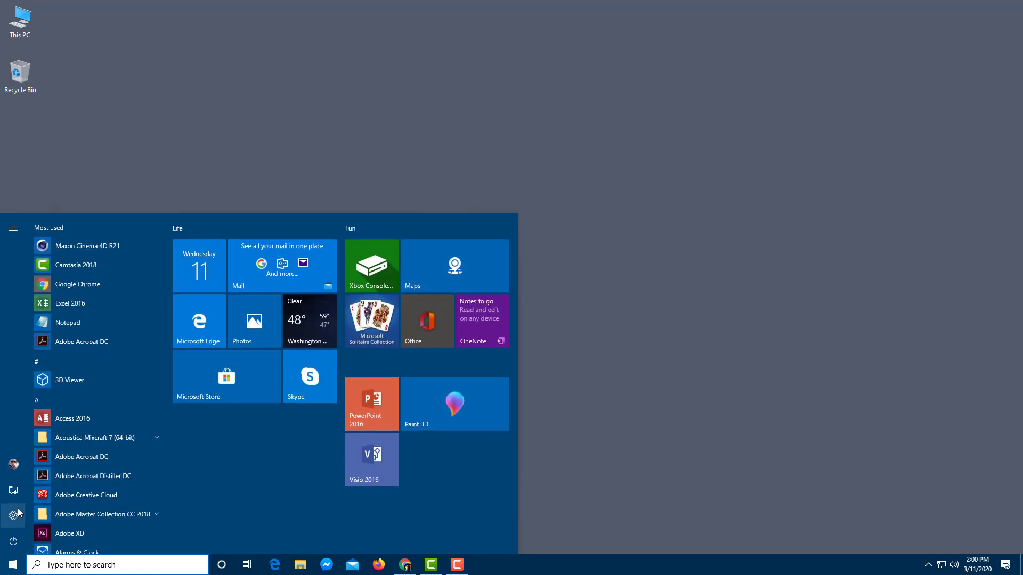
# Launch File Explorer from the Start menu's left rail, opening Quick access
pyautogui.click(15, 493)
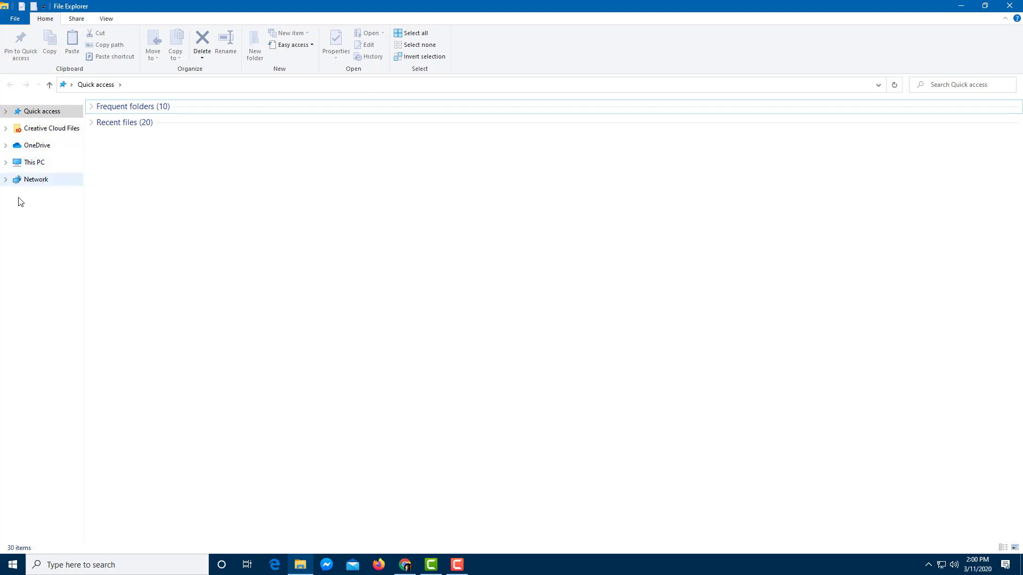
# Show This PC from the navigation pane, listing 7 folders and 11 drives
pyautogui.click(29, 166)
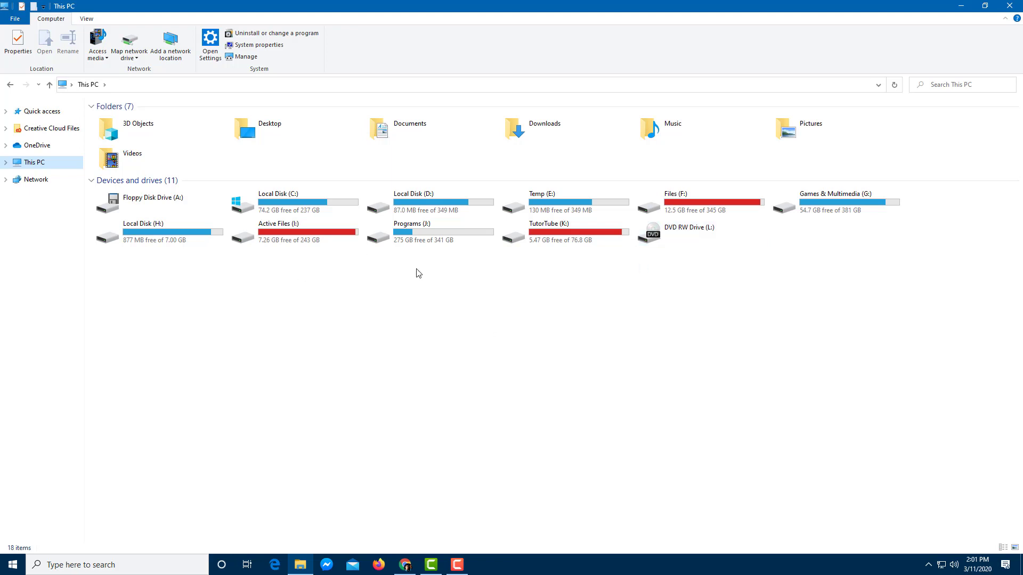
# Expand and collapse TutorTube (K:) in the navigation pane, then open the drive from This PC
pyautogui.doubleClick(533, 242)
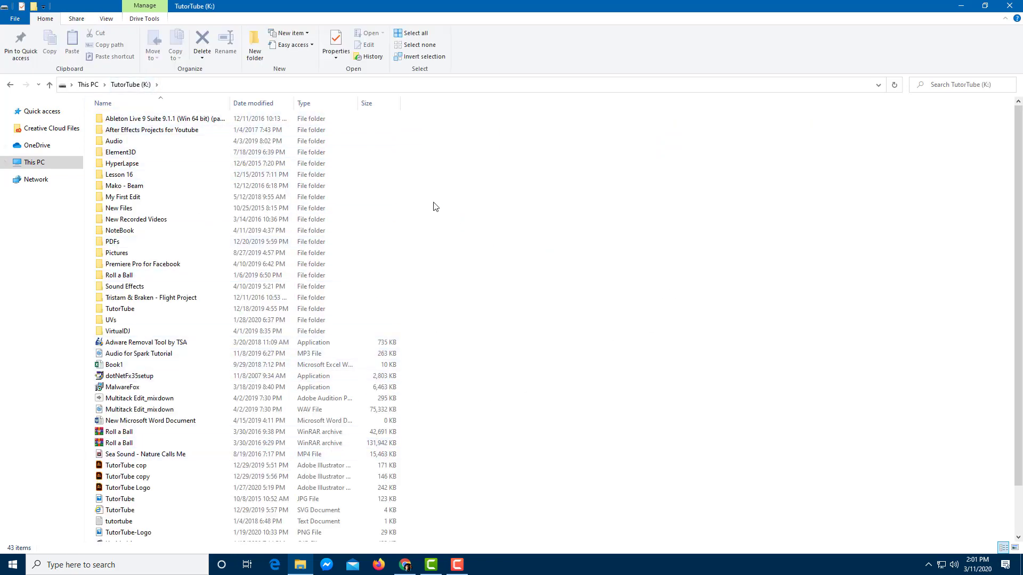
pyautogui.click(88, 85)
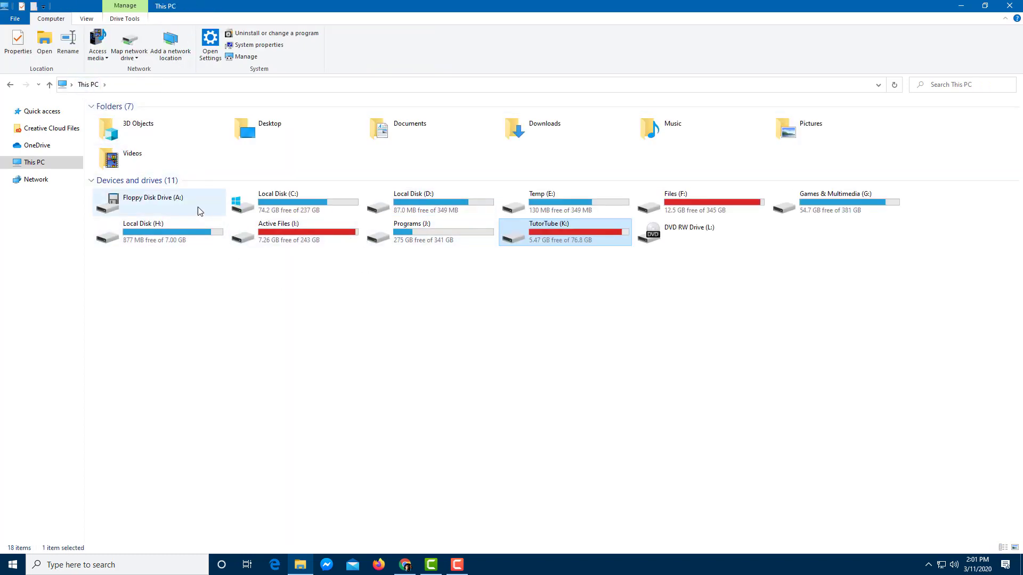
pyautogui.click(5, 163)
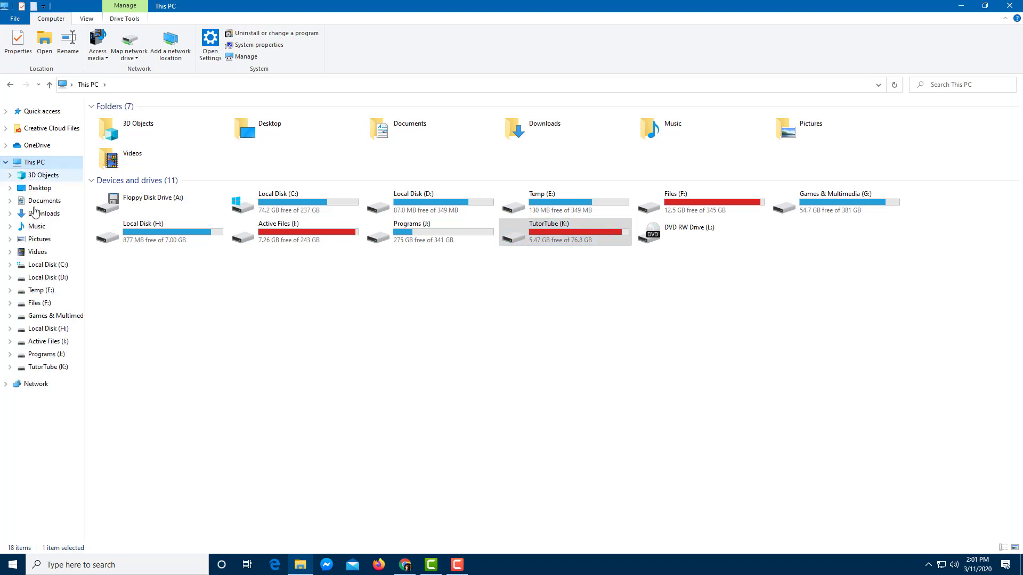
pyautogui.click(10, 368)
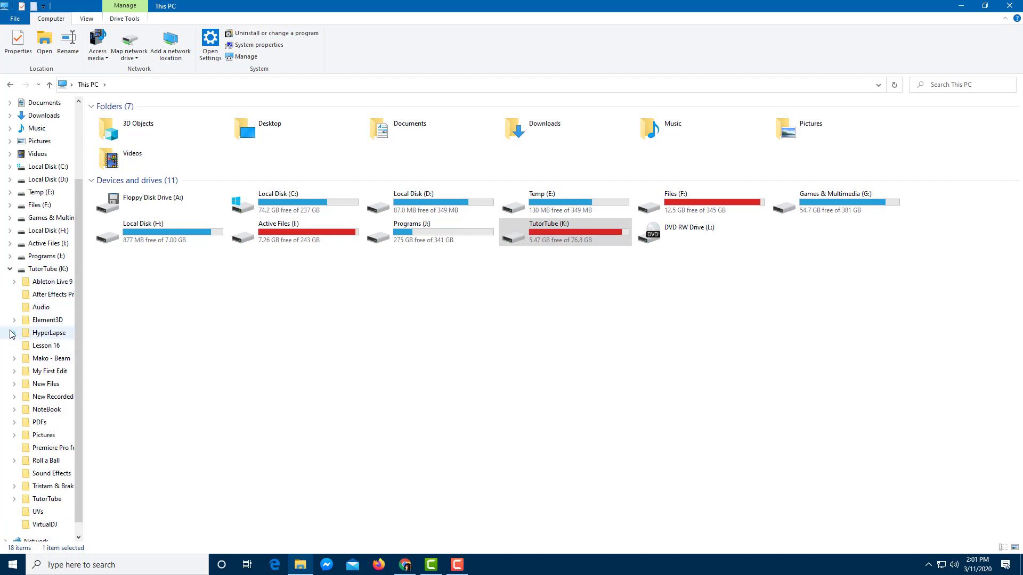
pyautogui.click(9, 271)
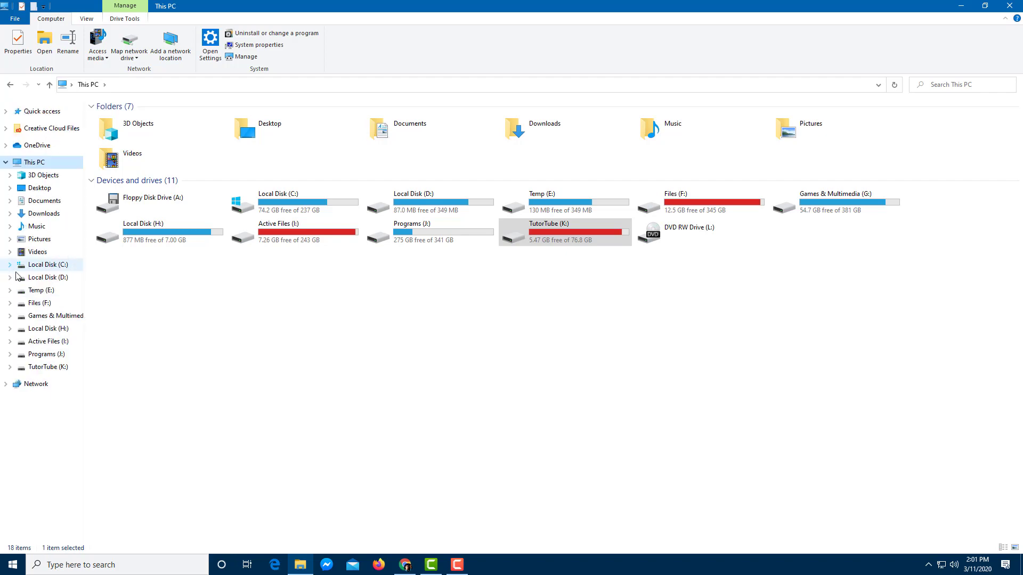
pyautogui.doubleClick(550, 236)
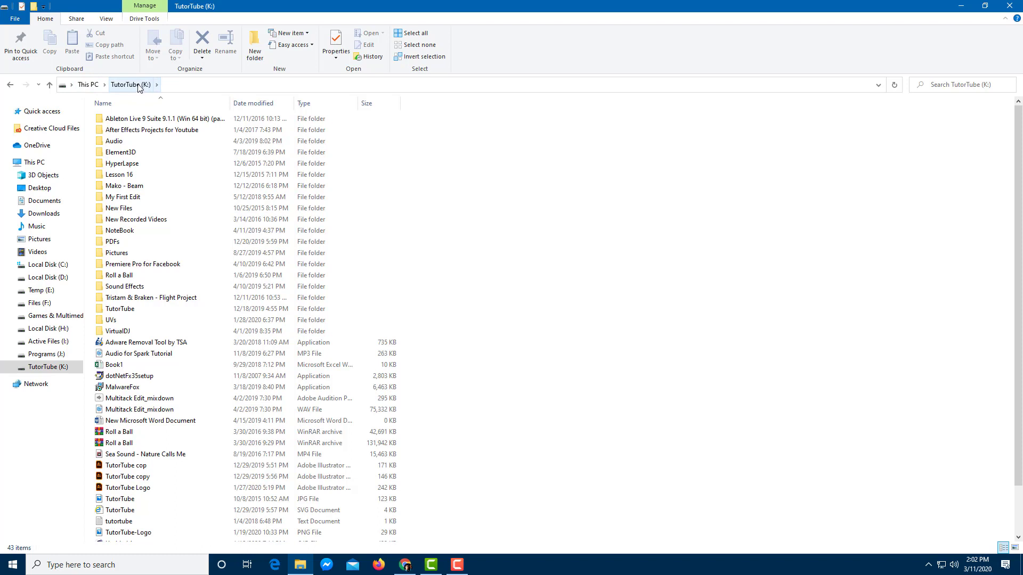
pyautogui.doubleClick(133, 288)
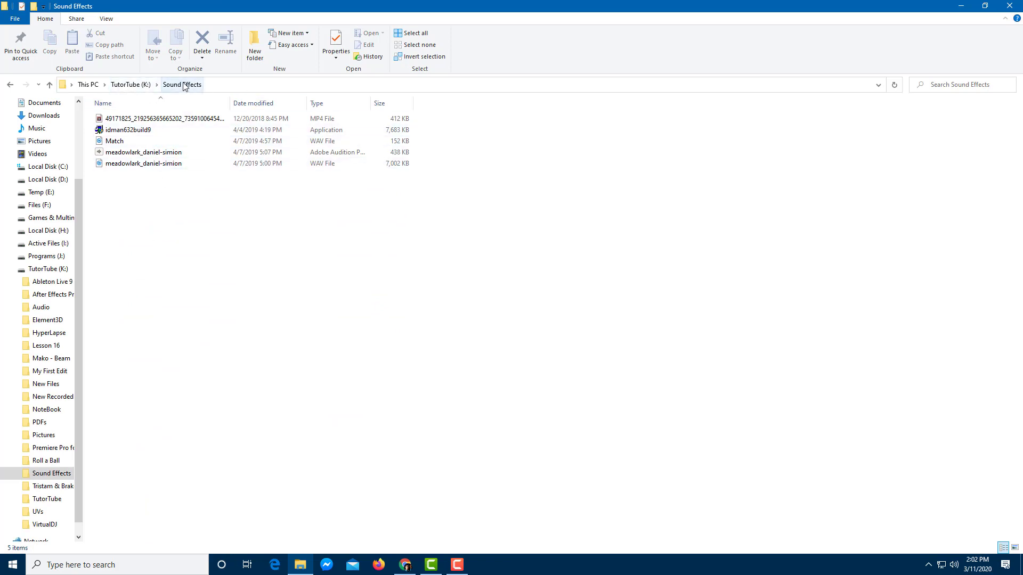
pyautogui.click(248, 85)
pyautogui.click(240, 84)
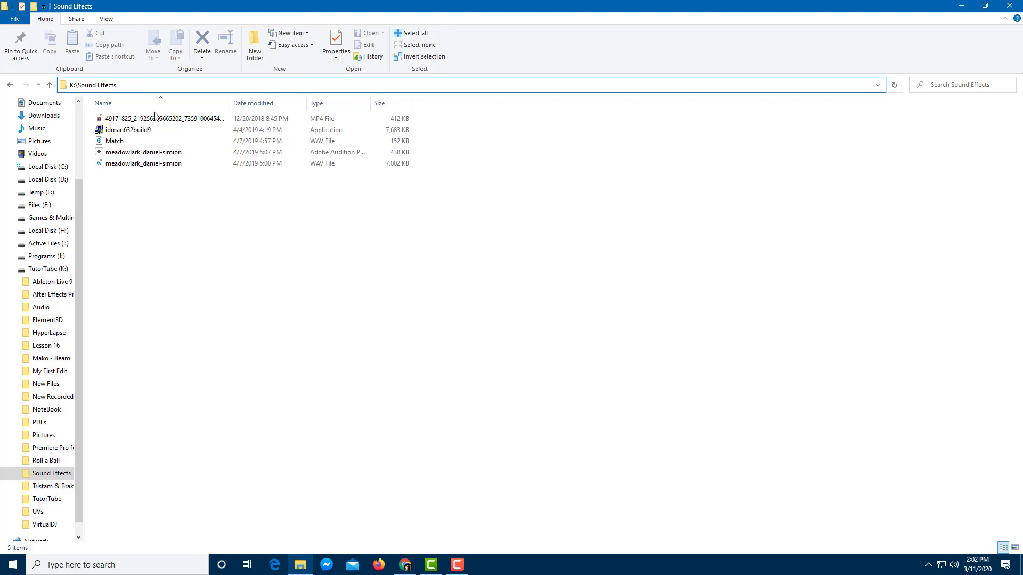
pyautogui.click(228, 218)
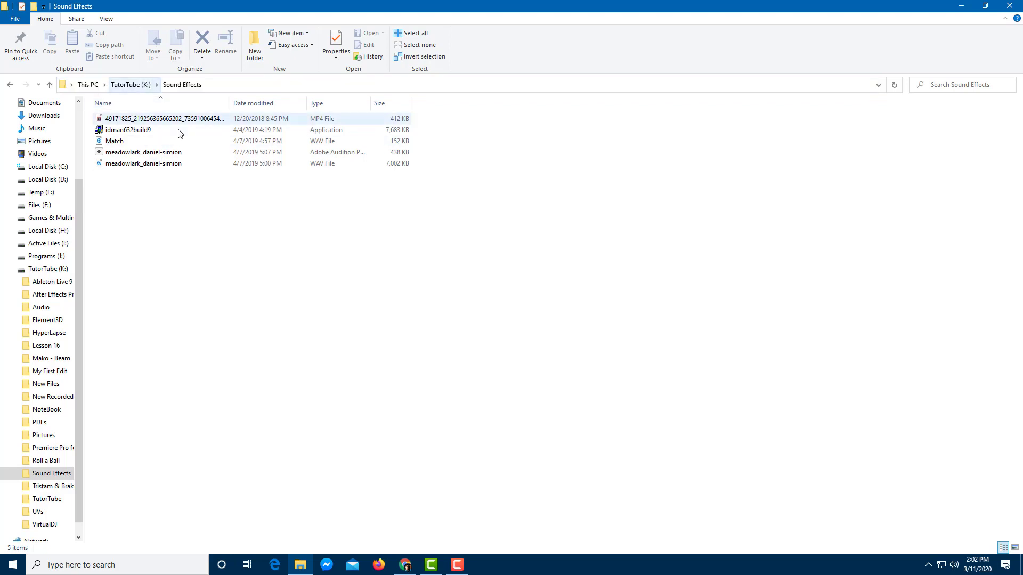
pyautogui.click(131, 85)
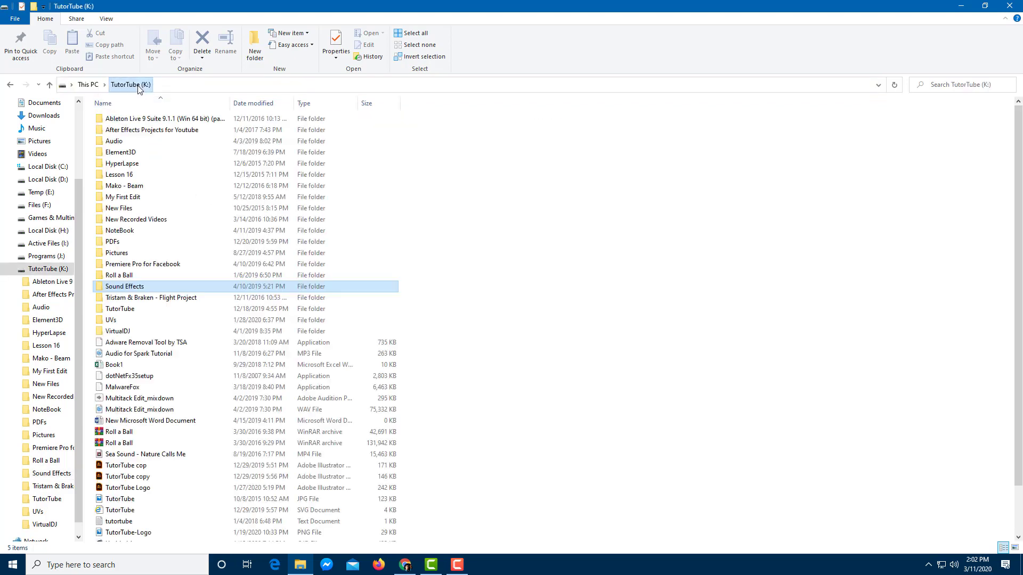
# Drill into New Recorded Videos > TutorTube > Adobe Premiere Pro Preview Files > production process.PRV
pyautogui.doubleClick(159, 222)
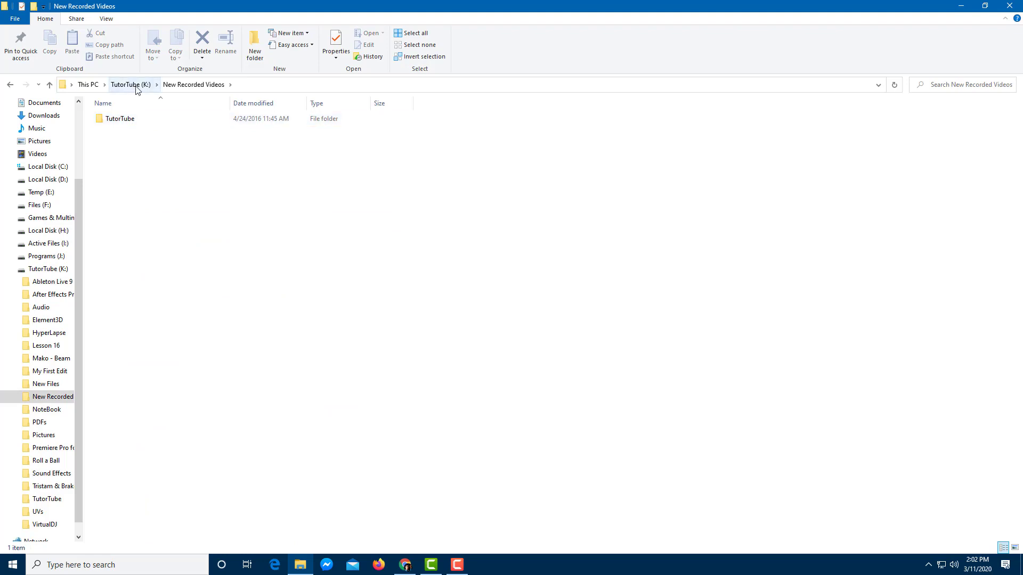
pyautogui.doubleClick(136, 123)
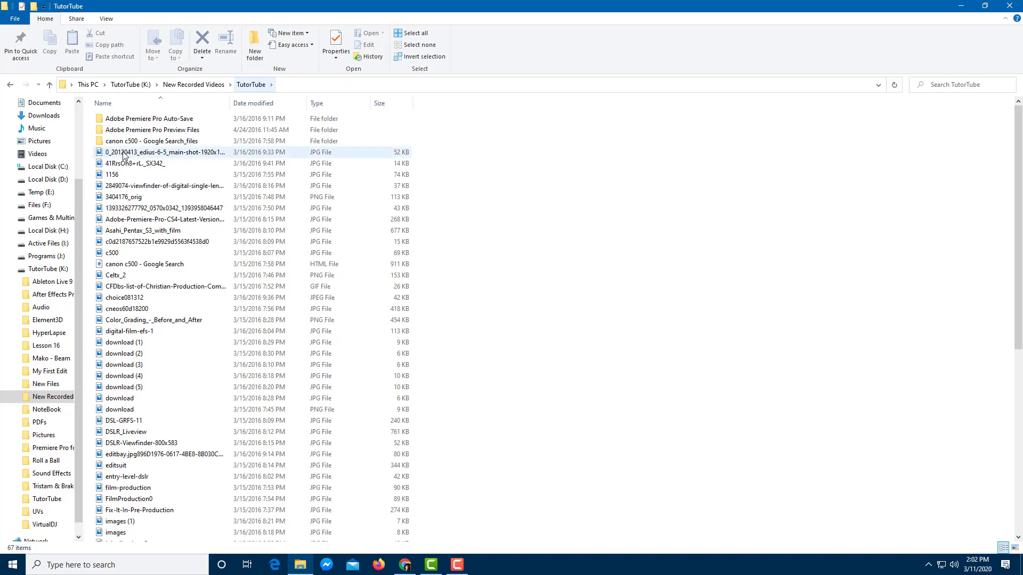
pyautogui.doubleClick(142, 130)
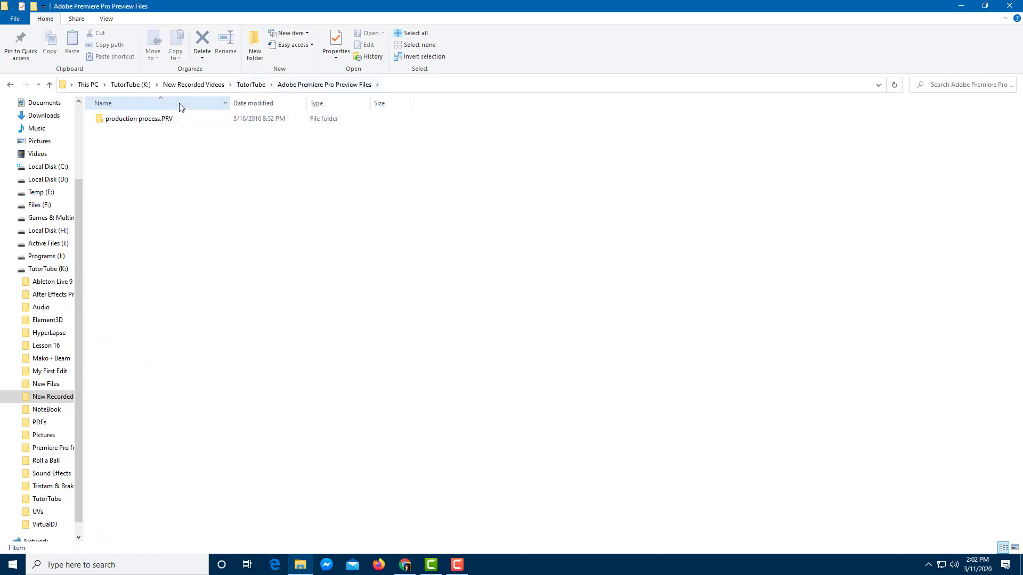
pyautogui.click(417, 86)
pyautogui.click(96, 86)
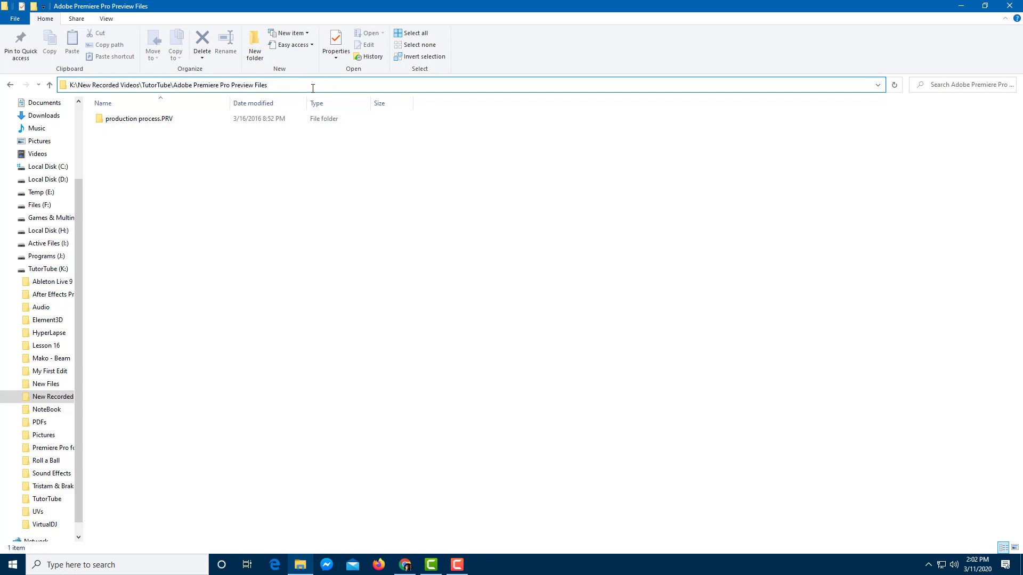
pyautogui.click(195, 121)
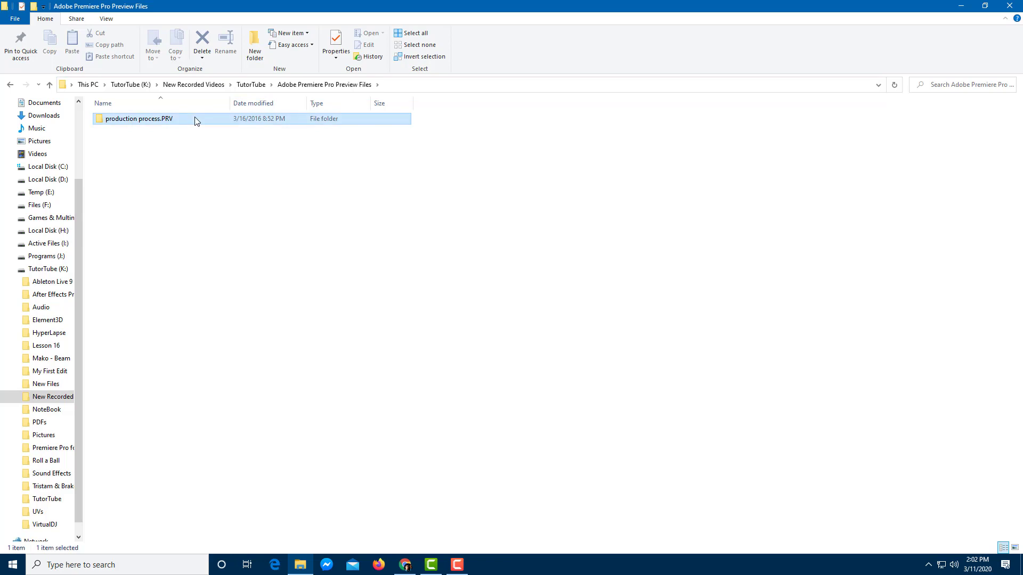
pyautogui.doubleClick(195, 121)
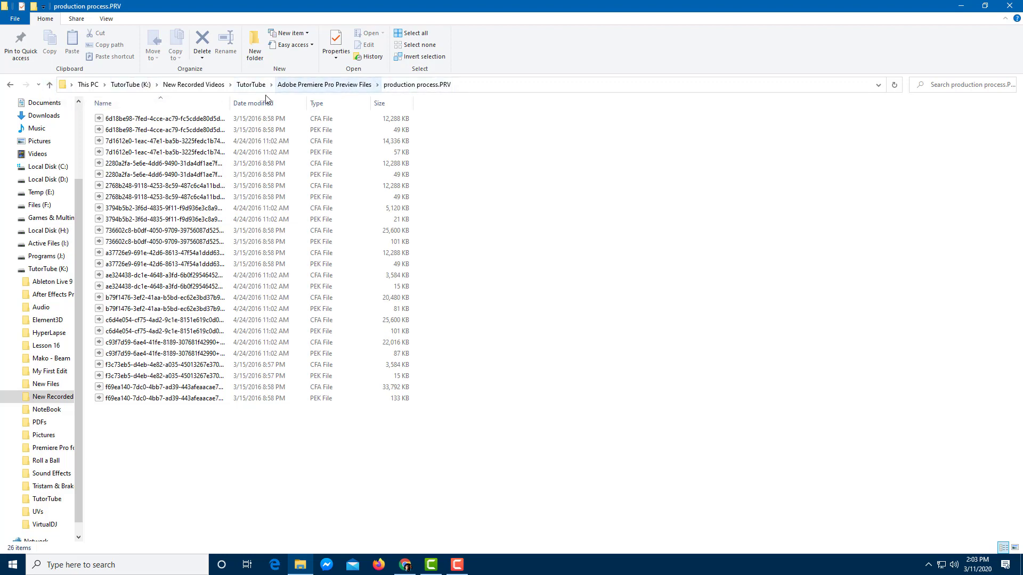
# Go up three levels, then open TutorTube\canon c500 - Google Search_files
pyautogui.click(49, 85)
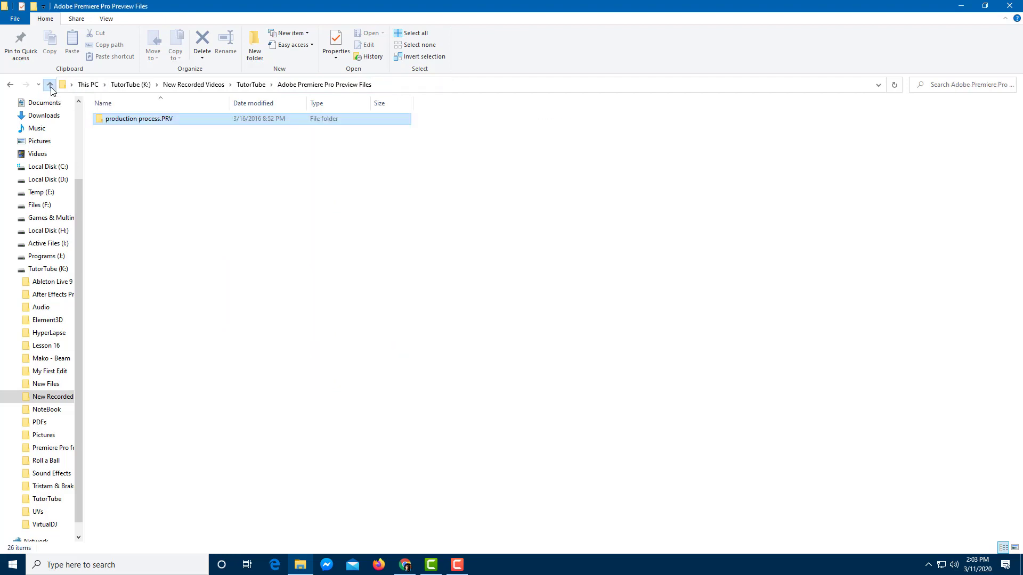
pyautogui.click(50, 85)
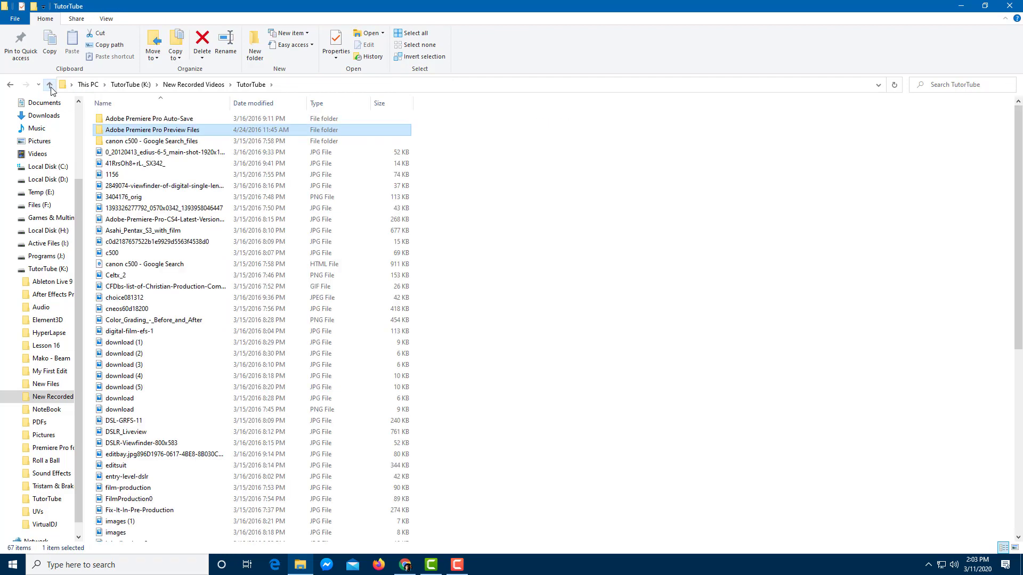
pyautogui.click(50, 88)
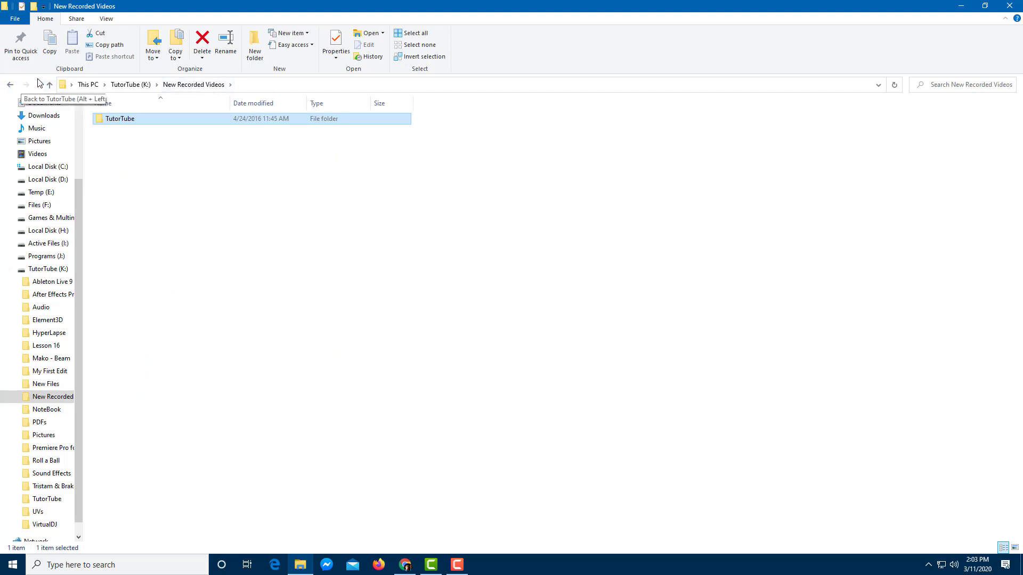
pyautogui.doubleClick(118, 120)
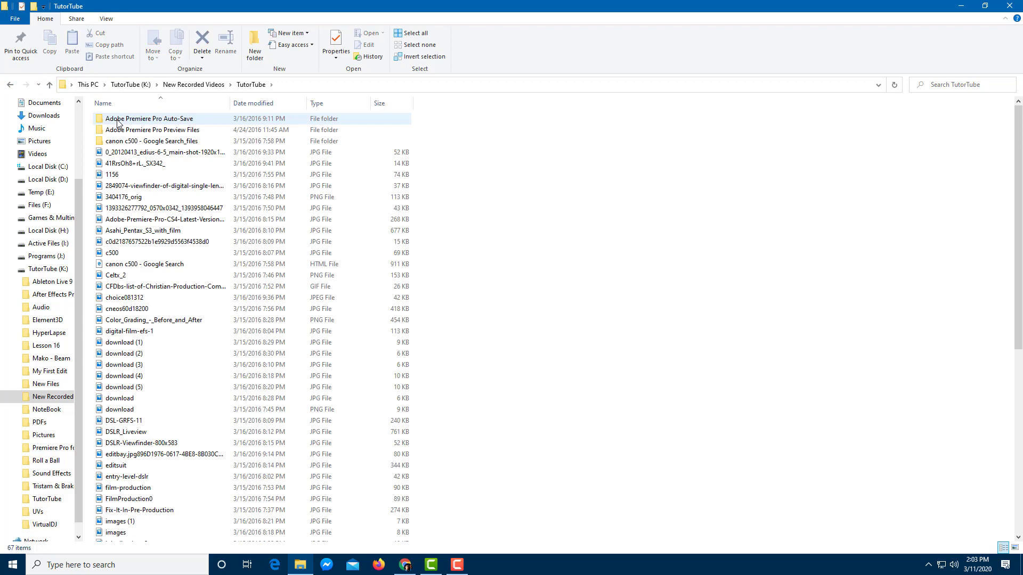
pyautogui.doubleClick(170, 142)
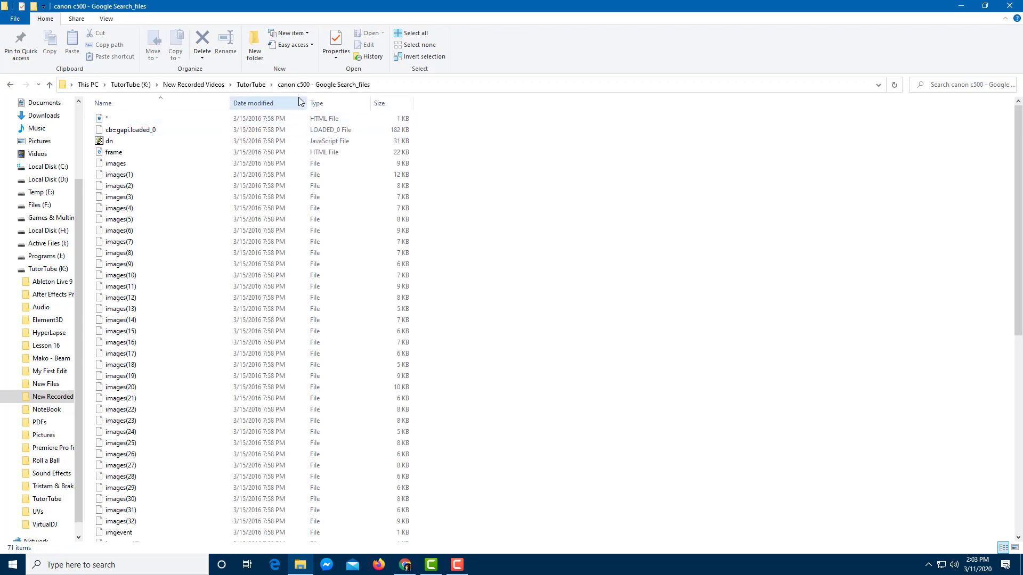
# Delete TutorTube\canon c500 from the address-bar path to jump to New Recorded Videos
pyautogui.click(445, 88)
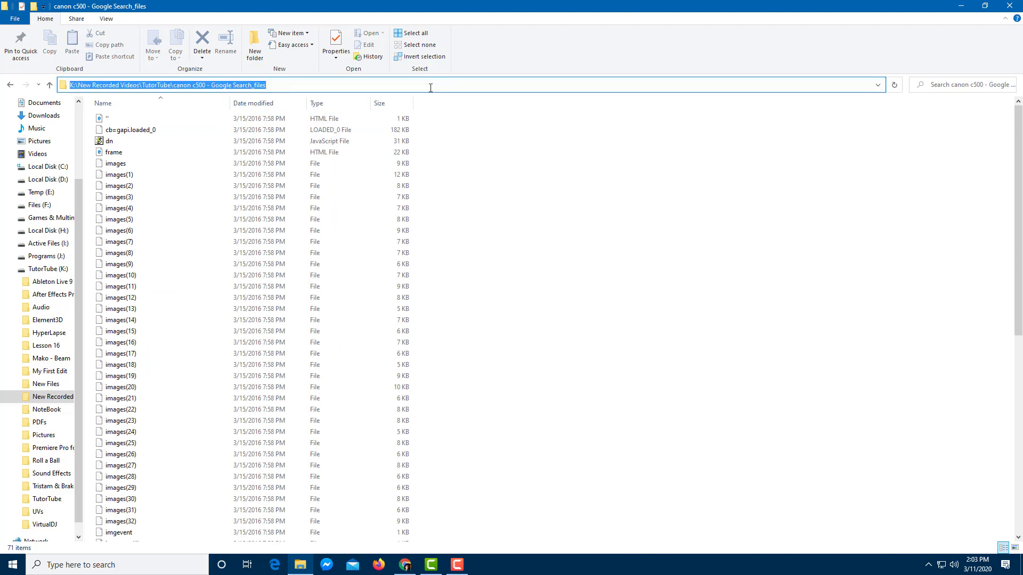
pyautogui.click(310, 87)
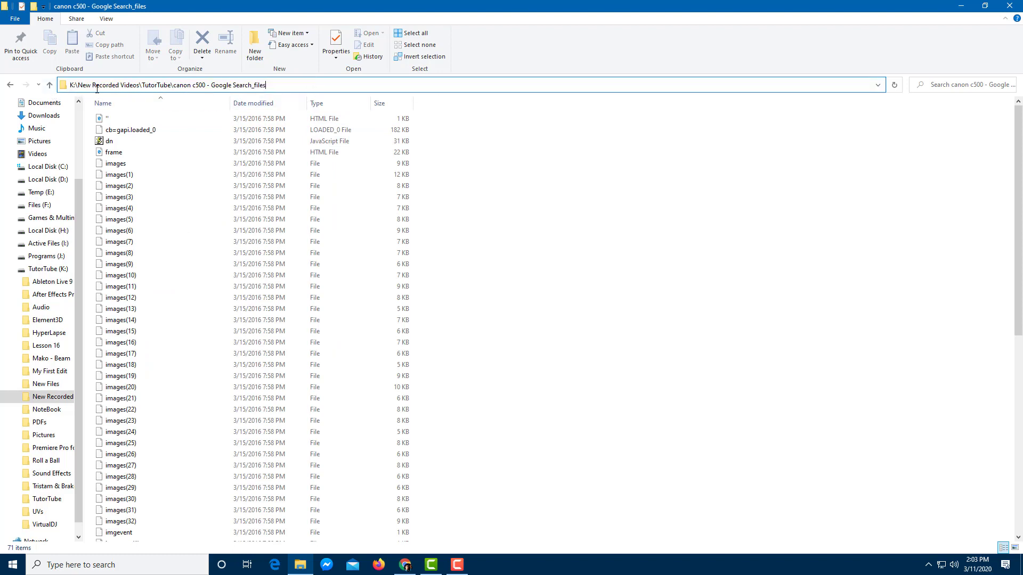
pyautogui.moveTo(143, 83); pyautogui.dragTo(290, 91)
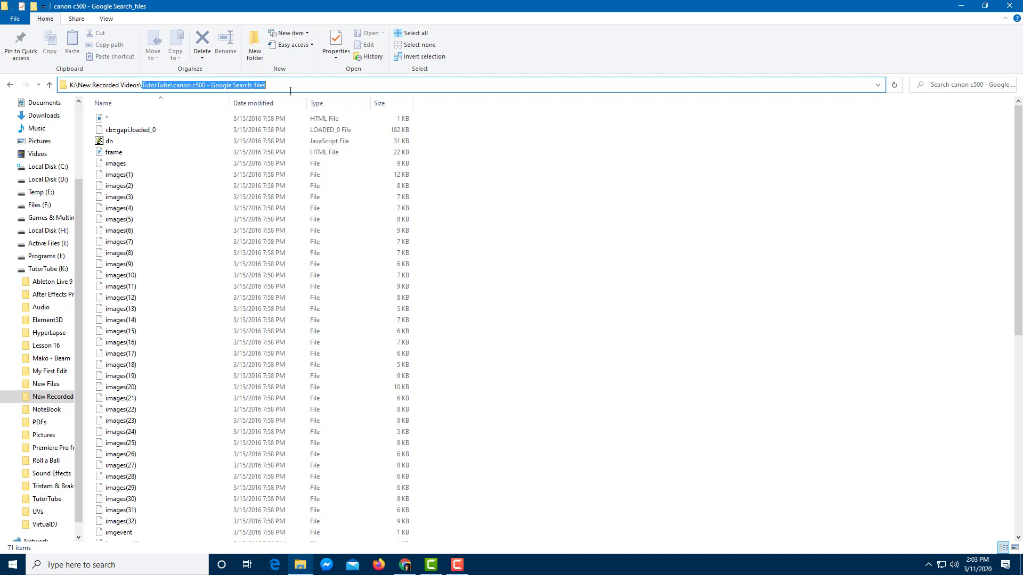
pyautogui.press('BackSpace')
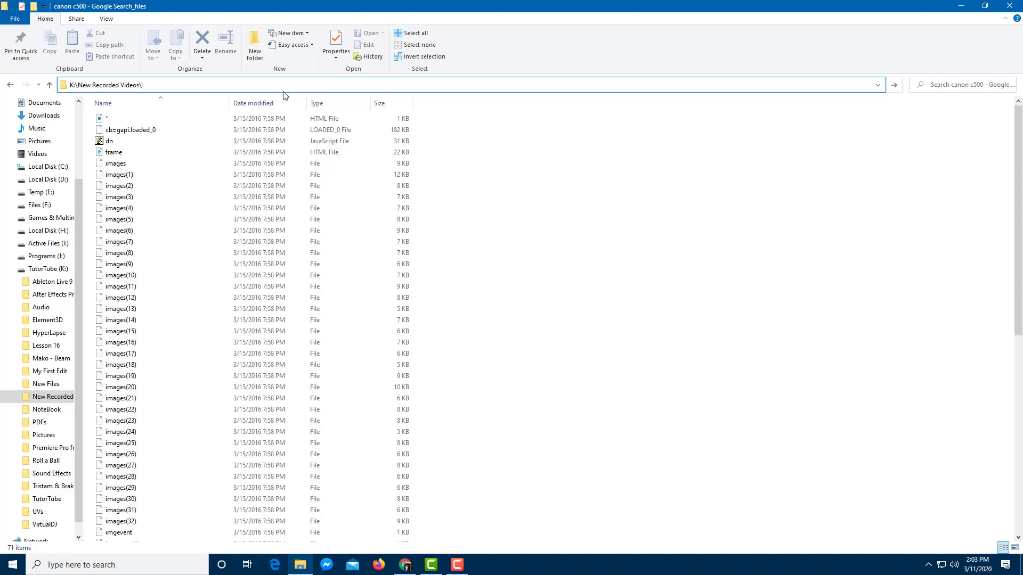
pyautogui.press('Return')
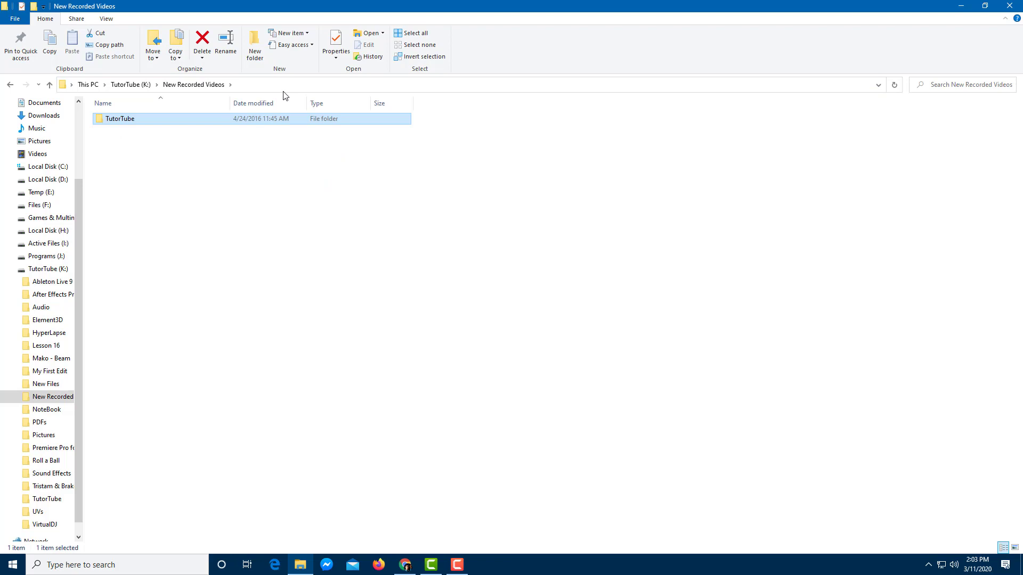
pyautogui.click(10, 86)
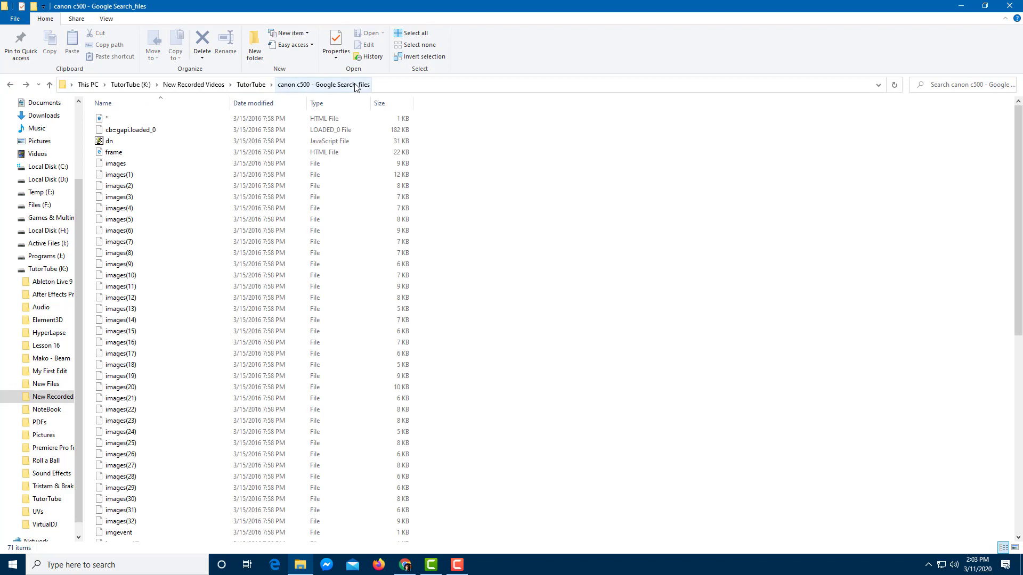
pyautogui.click(27, 85)
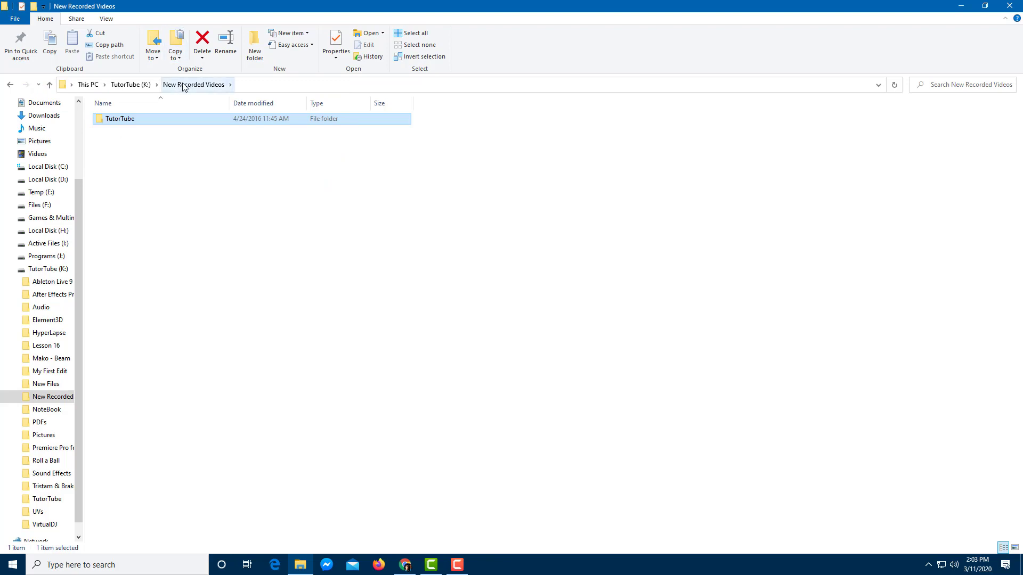
pyautogui.click(50, 85)
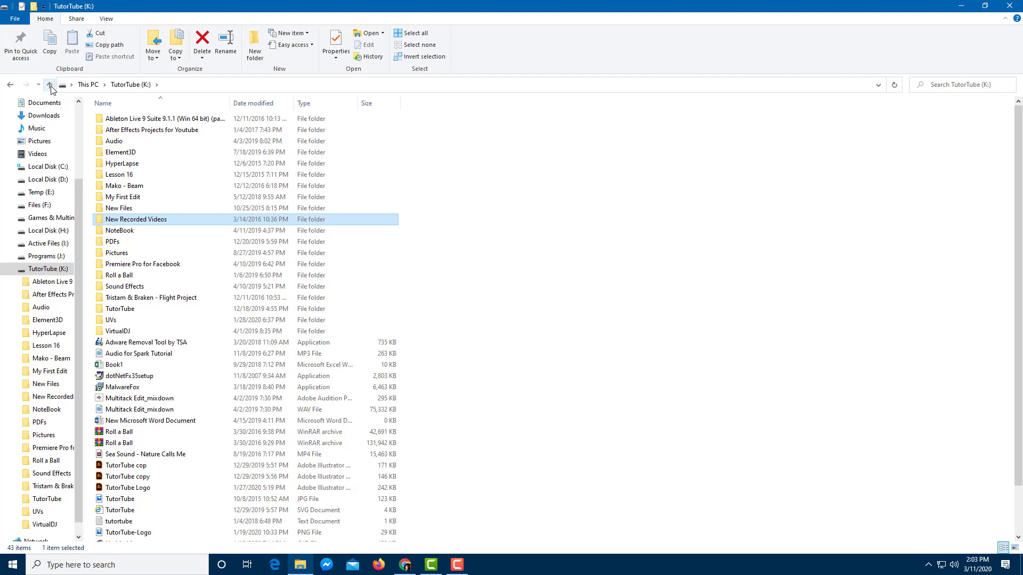
pyautogui.click(50, 86)
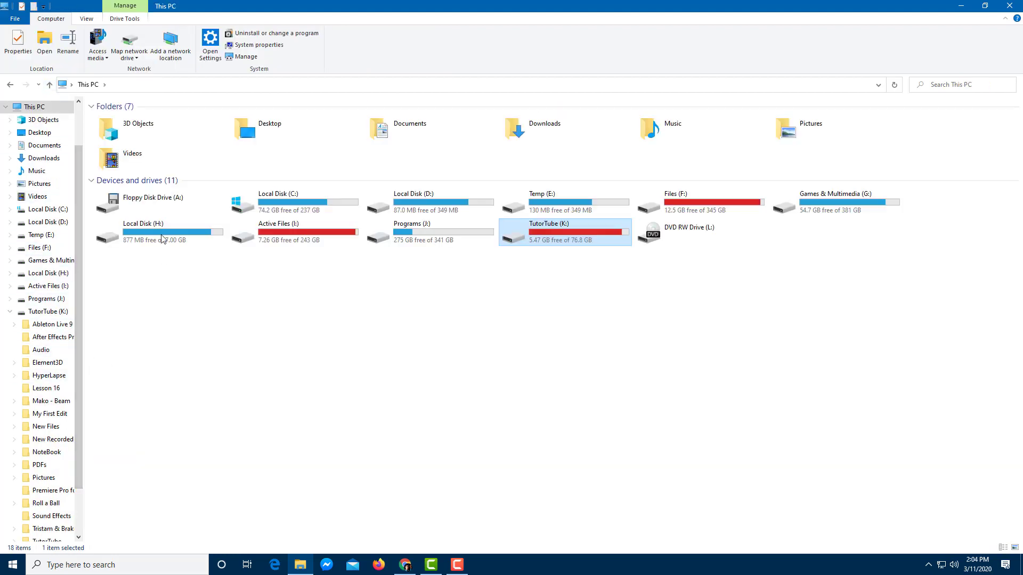
pyautogui.click(10, 87)
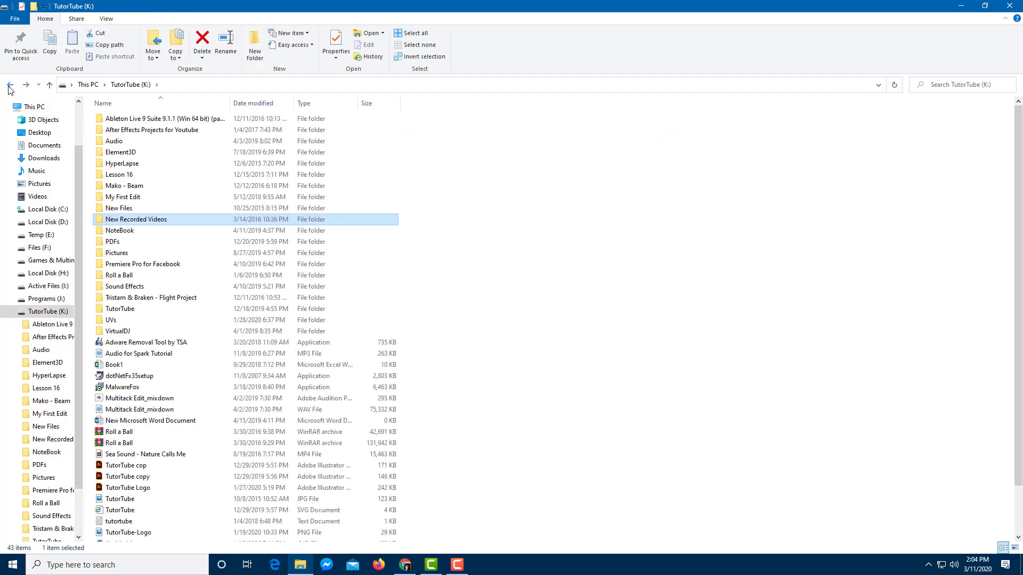
pyautogui.click(10, 86)
pyautogui.click(10, 86)
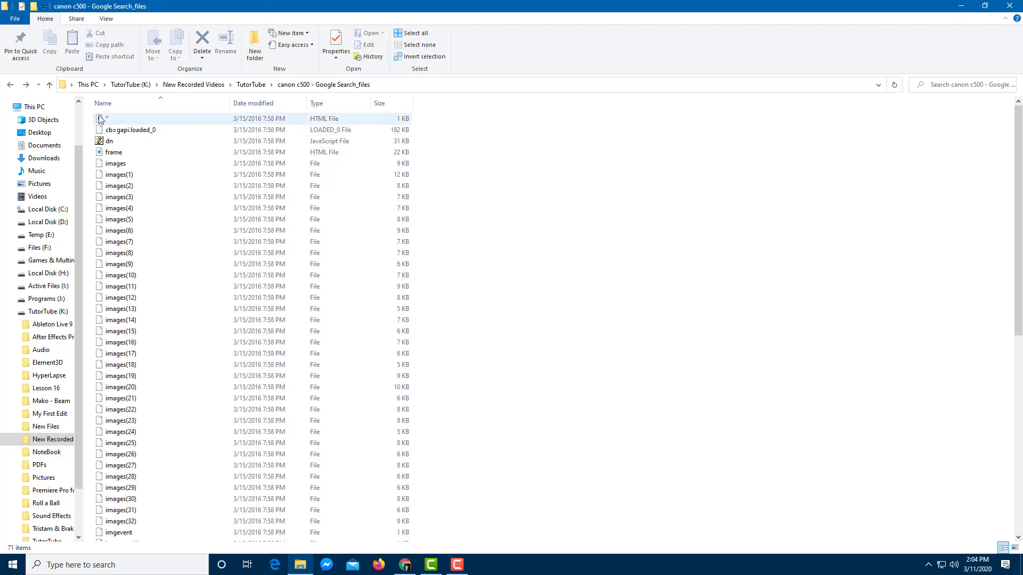
pyautogui.click(10, 85)
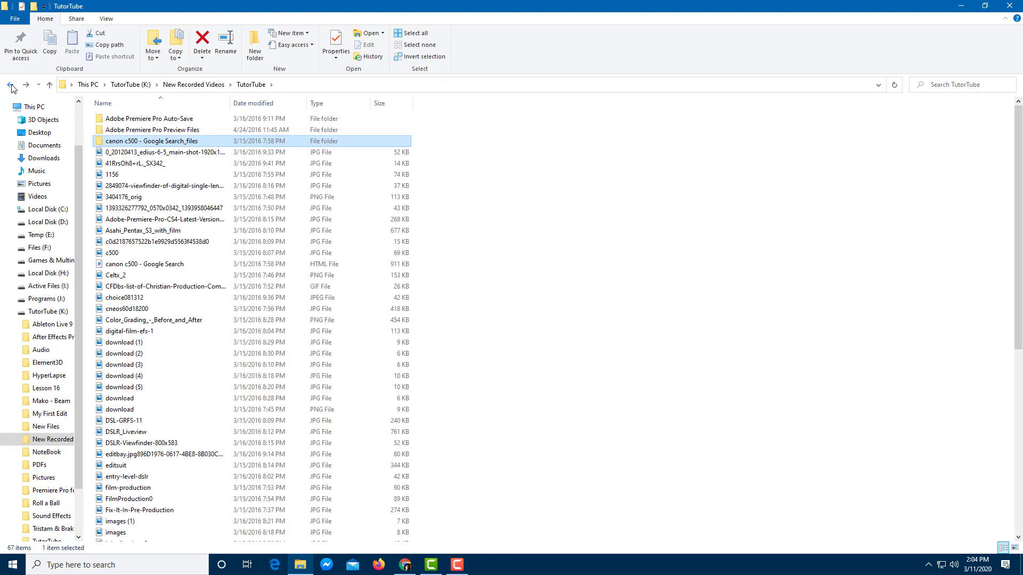
pyautogui.click(11, 85)
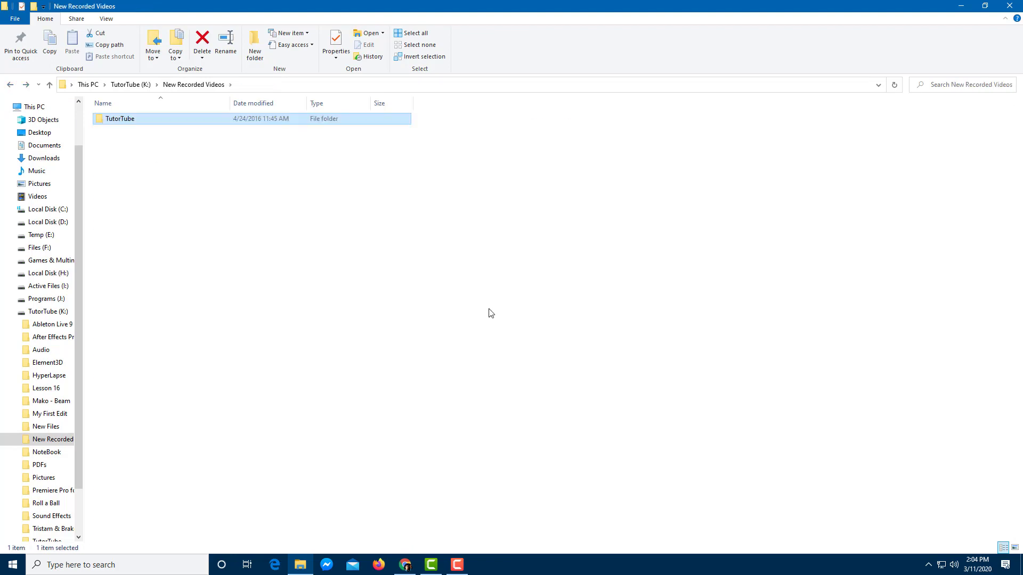